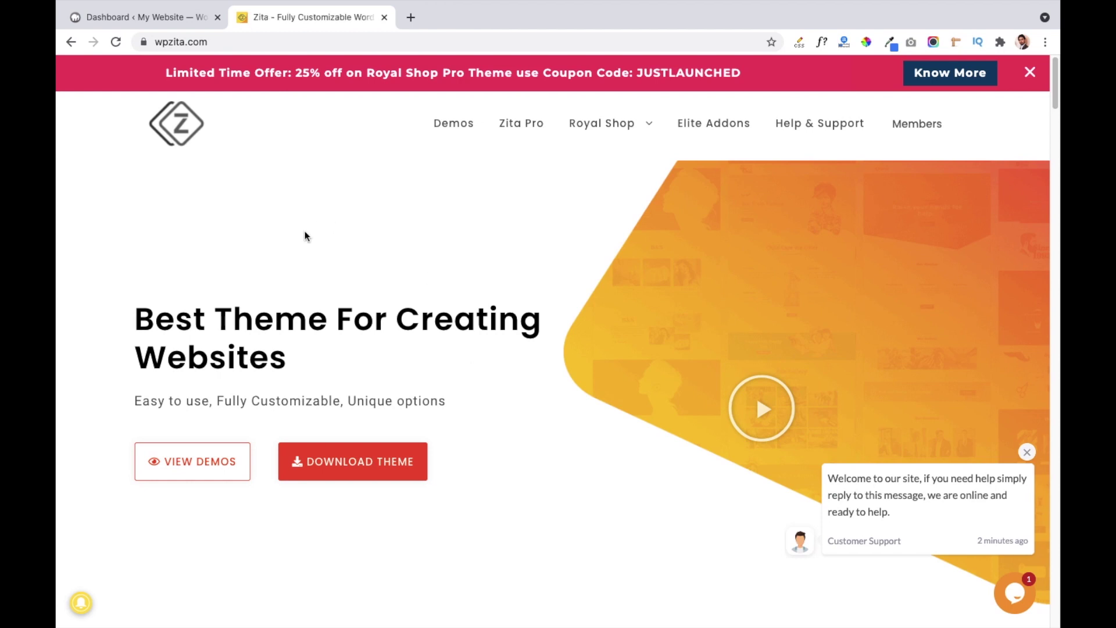
Switch to the WordPress dashboard and search the directory of new themes for "zita"
click(152, 22)
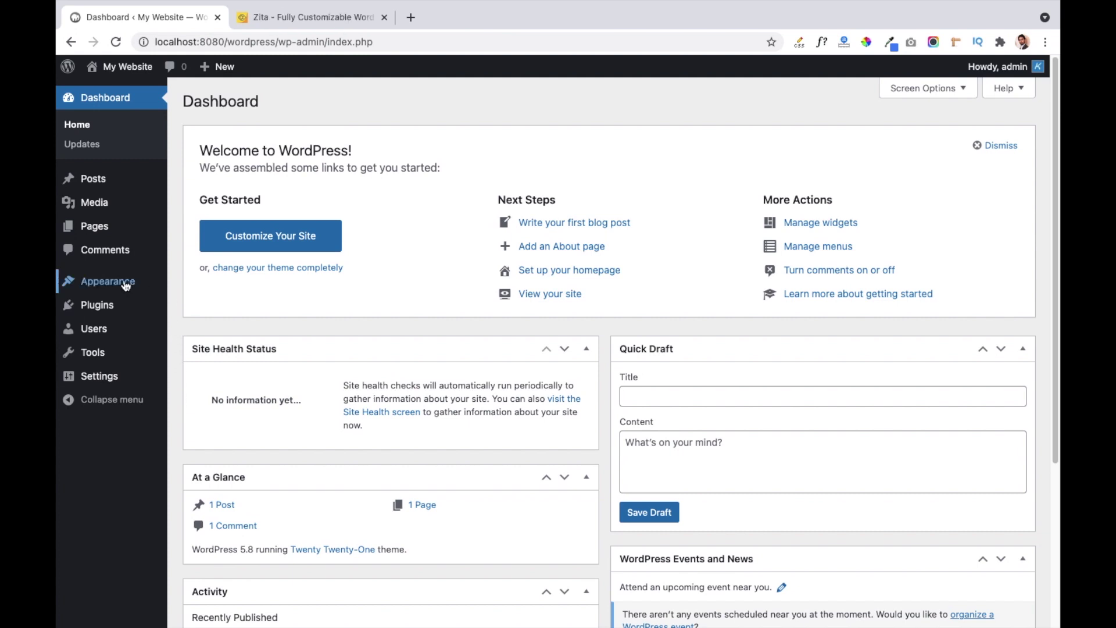
mouse_move(125, 284)
click(198, 285)
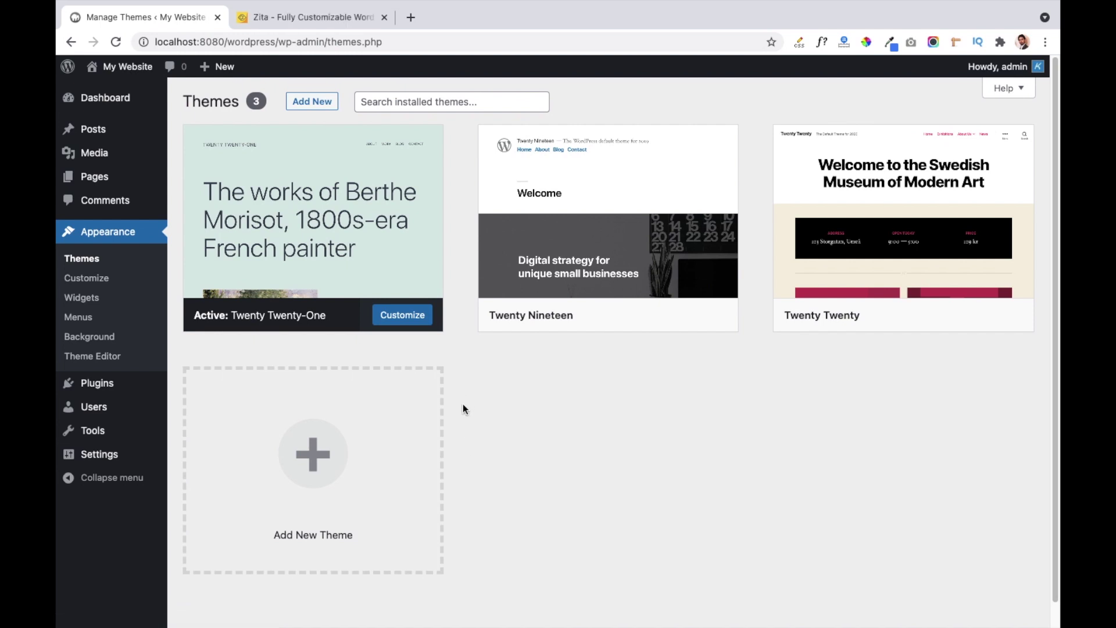
click(317, 452)
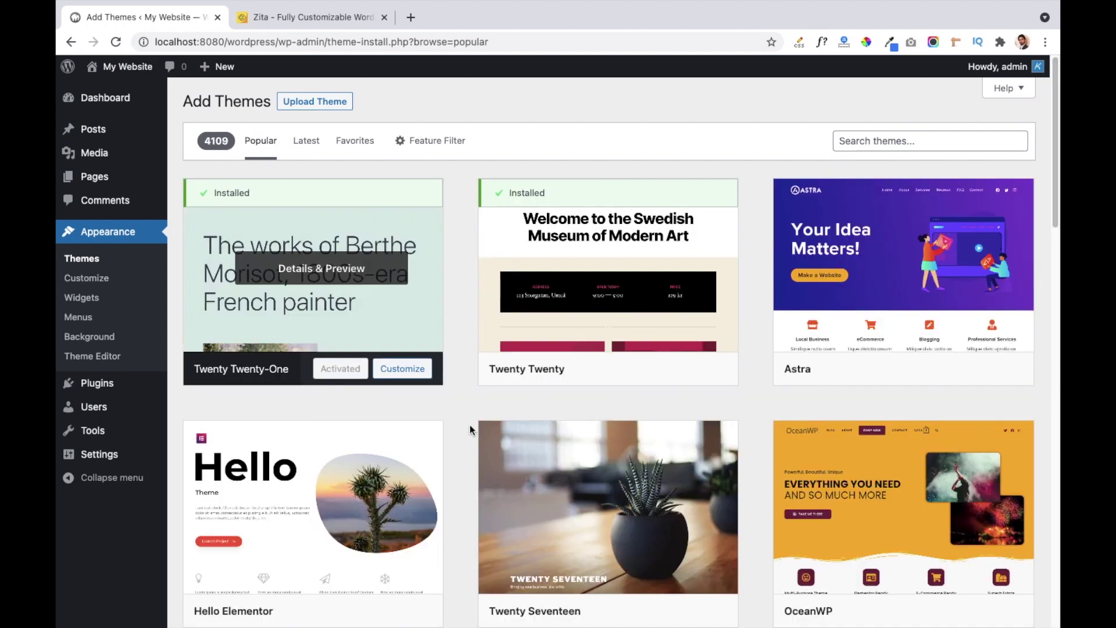
click(930, 141)
text(zita)
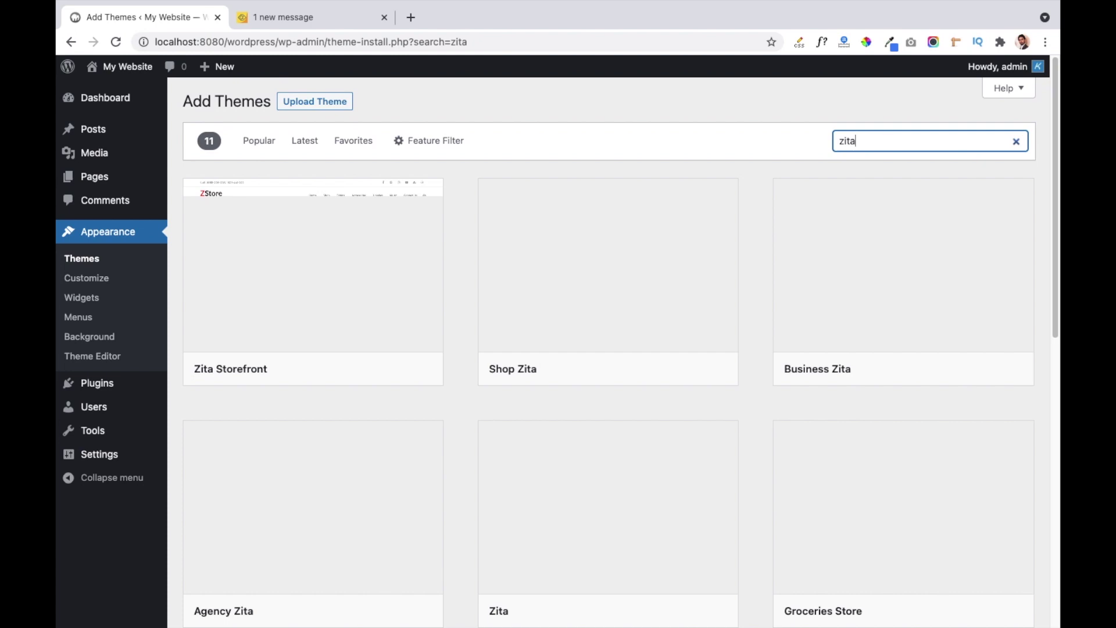
Install the Zita theme and activate it on the site
mouse_move(317, 300)
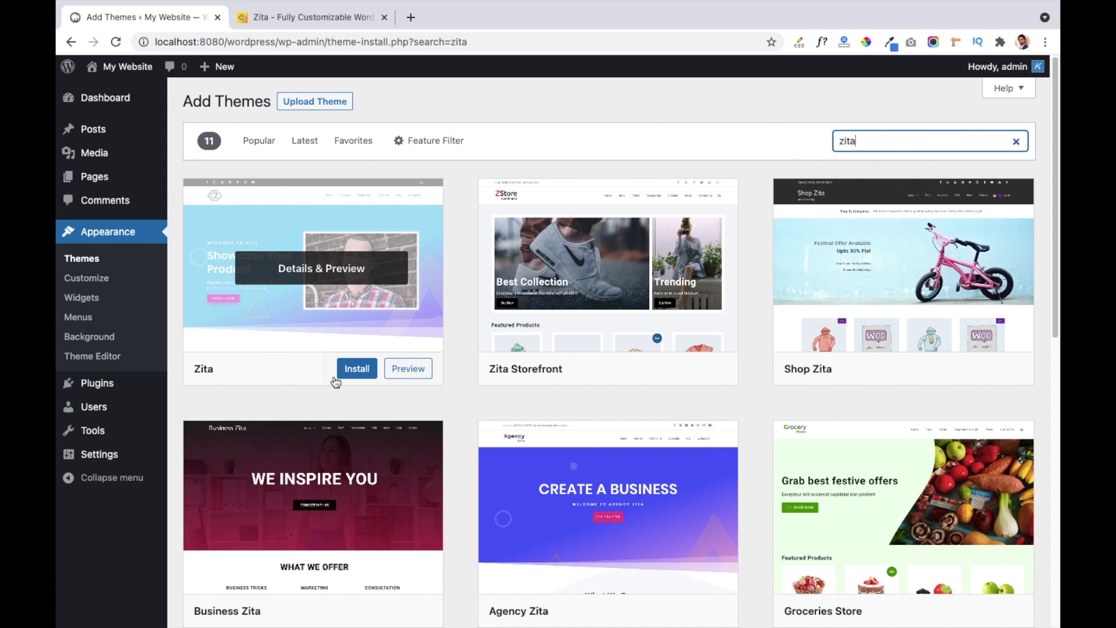
click(356, 372)
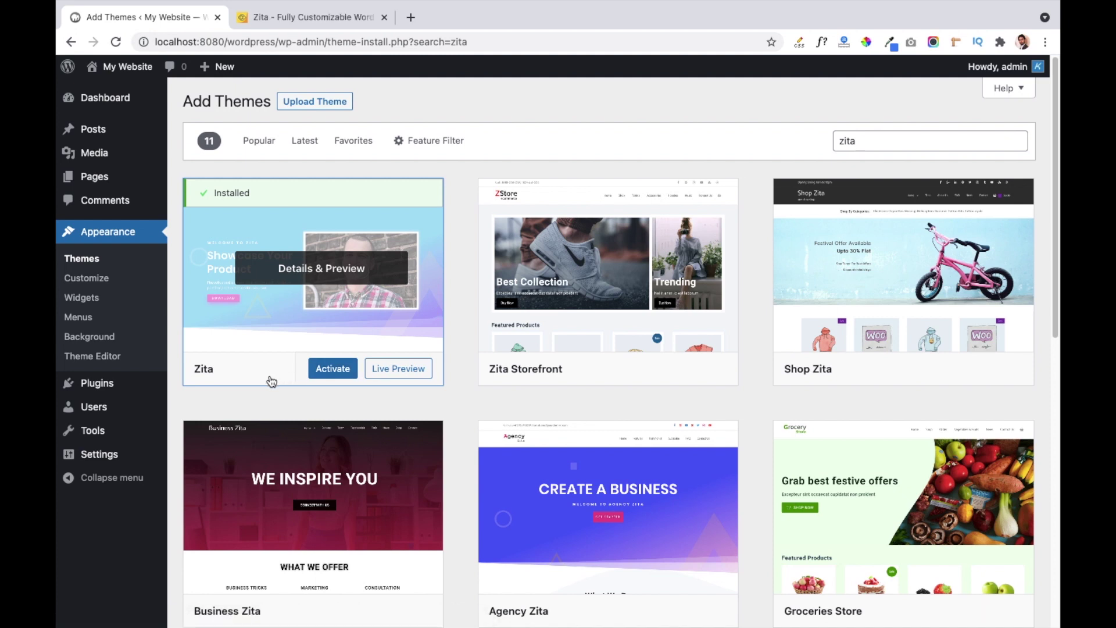
click(331, 376)
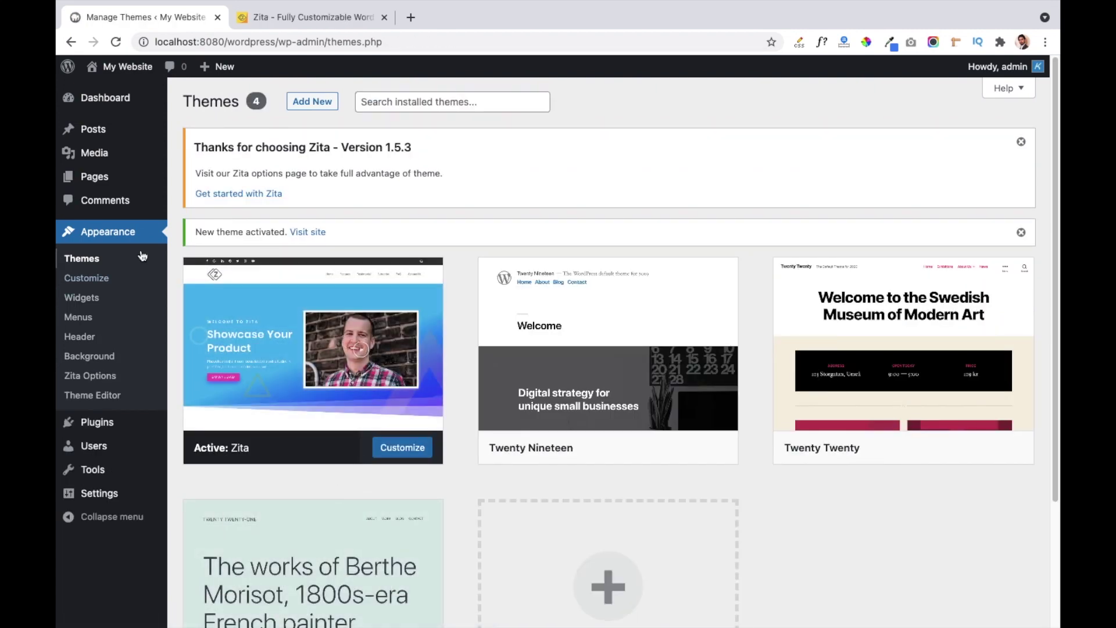
scroll(436, 418, down, 3)
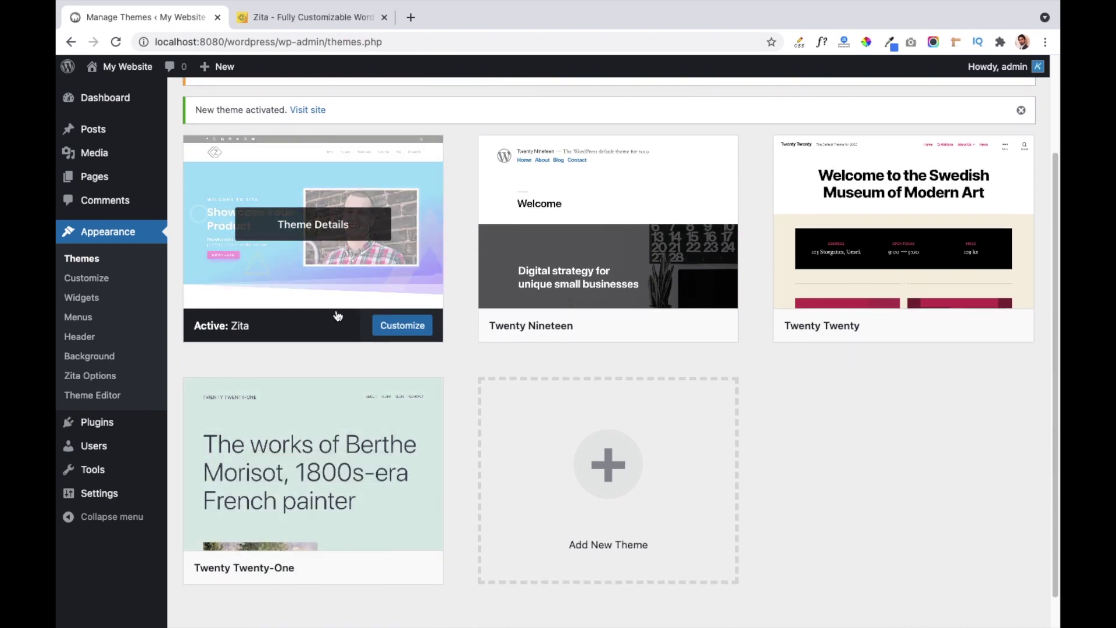
Search the directory of new plugins for "elementor" and install and activate Elementor Website Builder
mouse_move(92, 427)
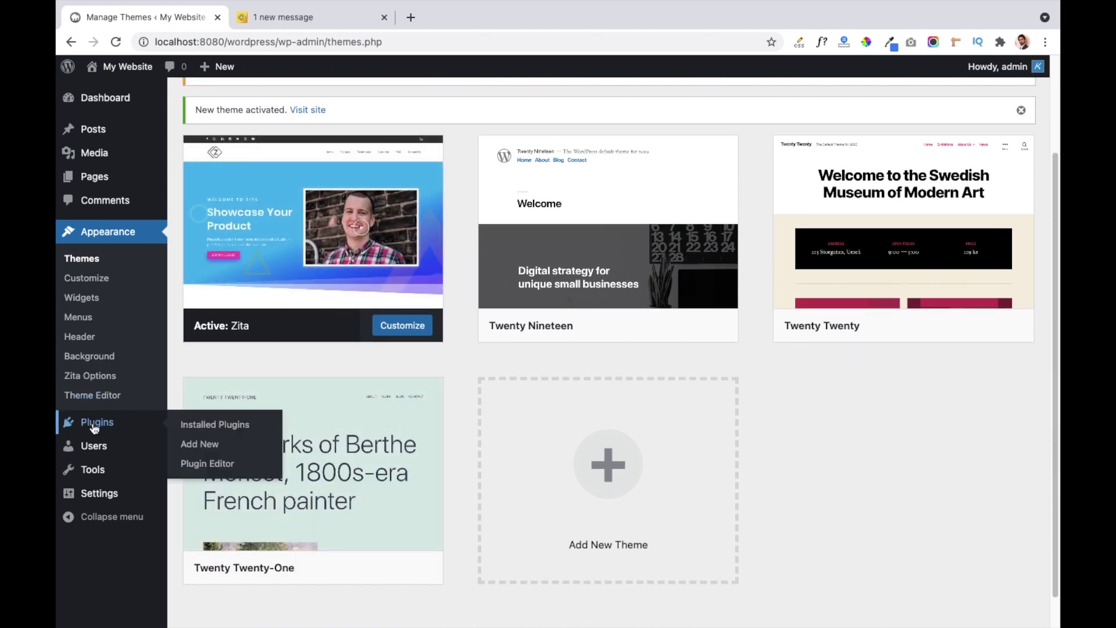
click(200, 450)
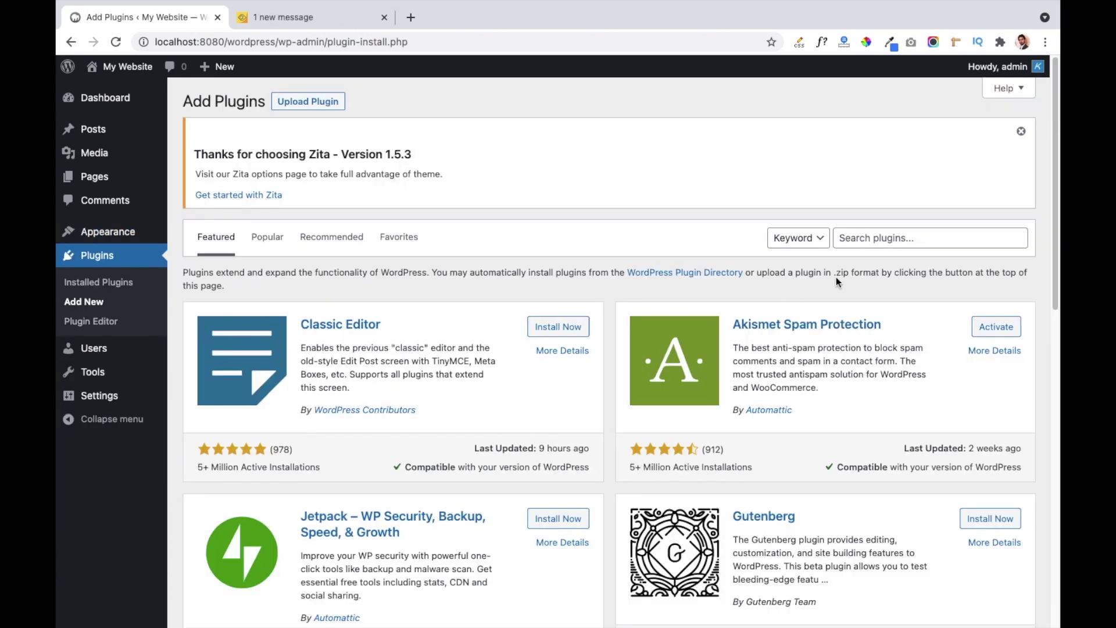
click(866, 243)
text(element)
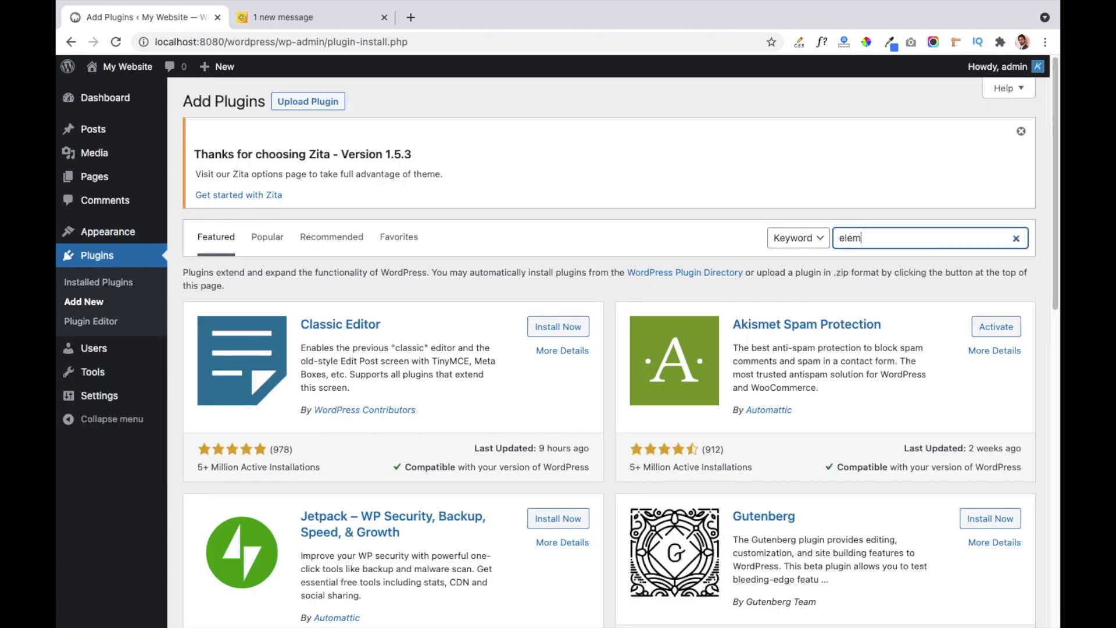
text(or)
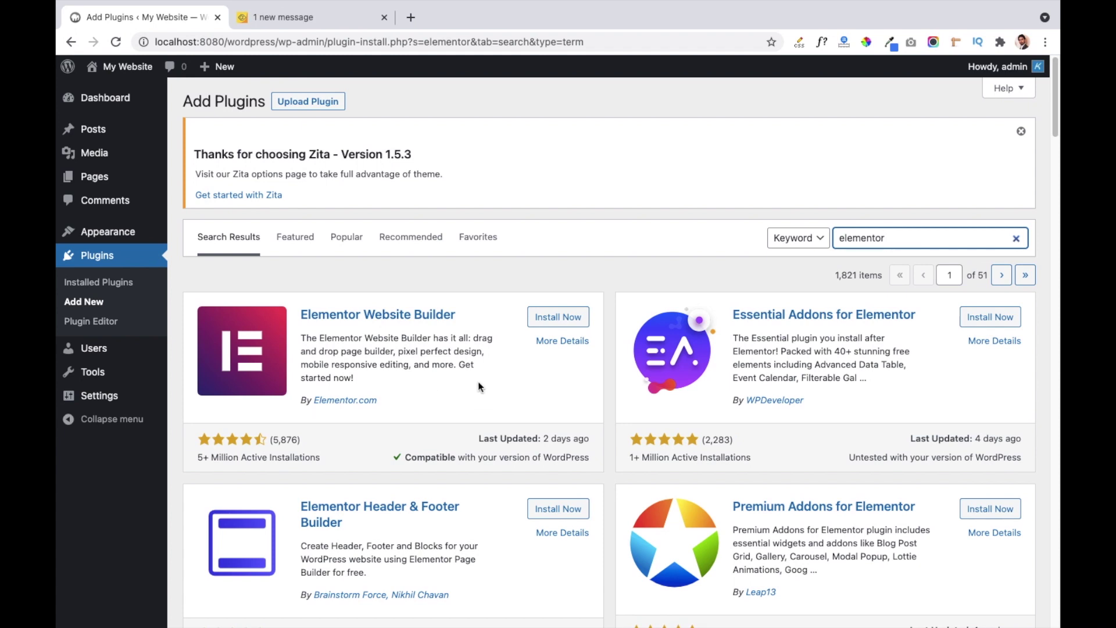
click(548, 321)
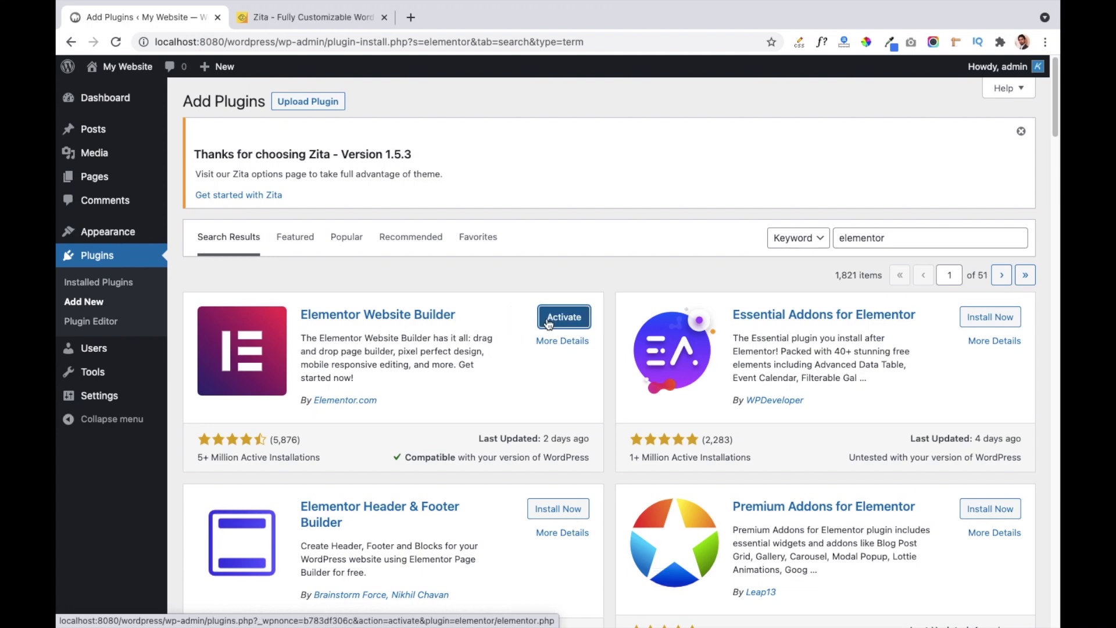
click(561, 324)
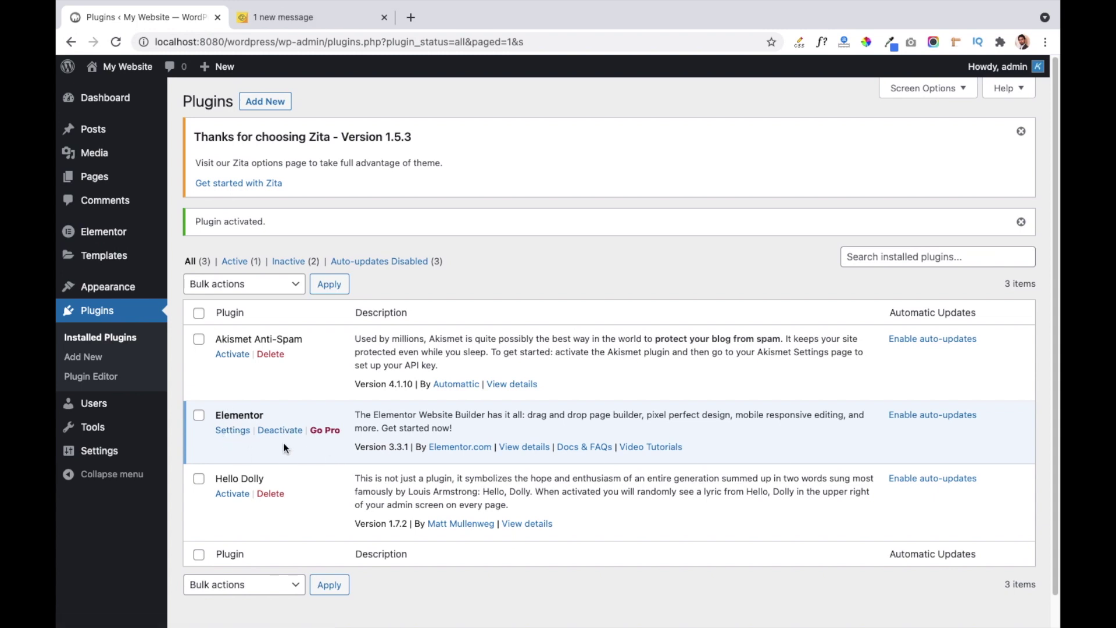
Install the starter site importer plugin from the Zita theme's options page
mouse_move(118, 290)
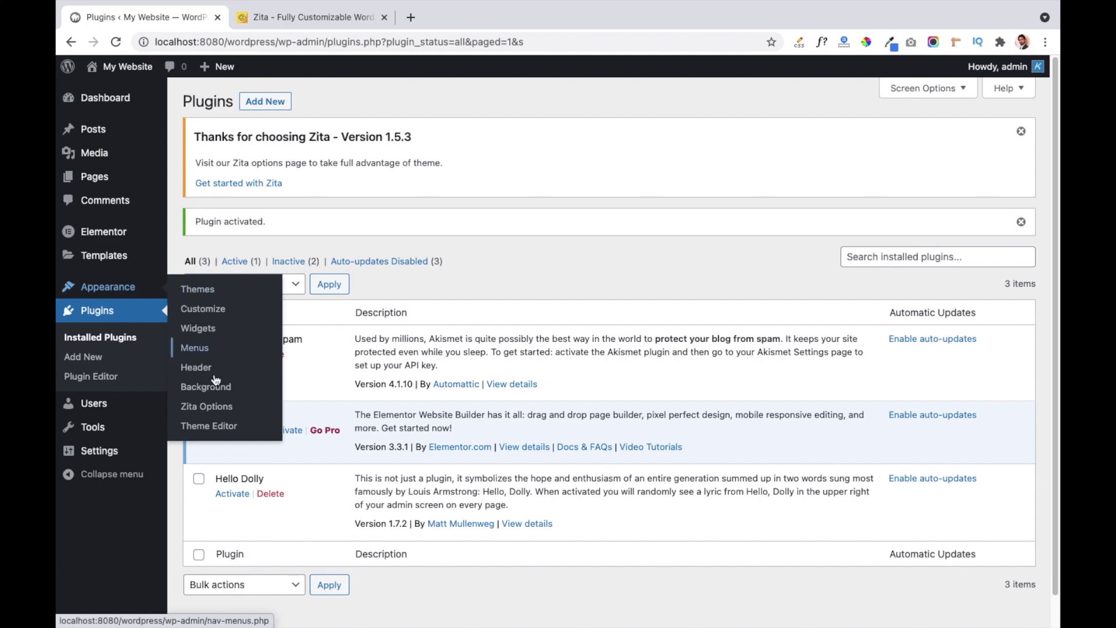
click(201, 410)
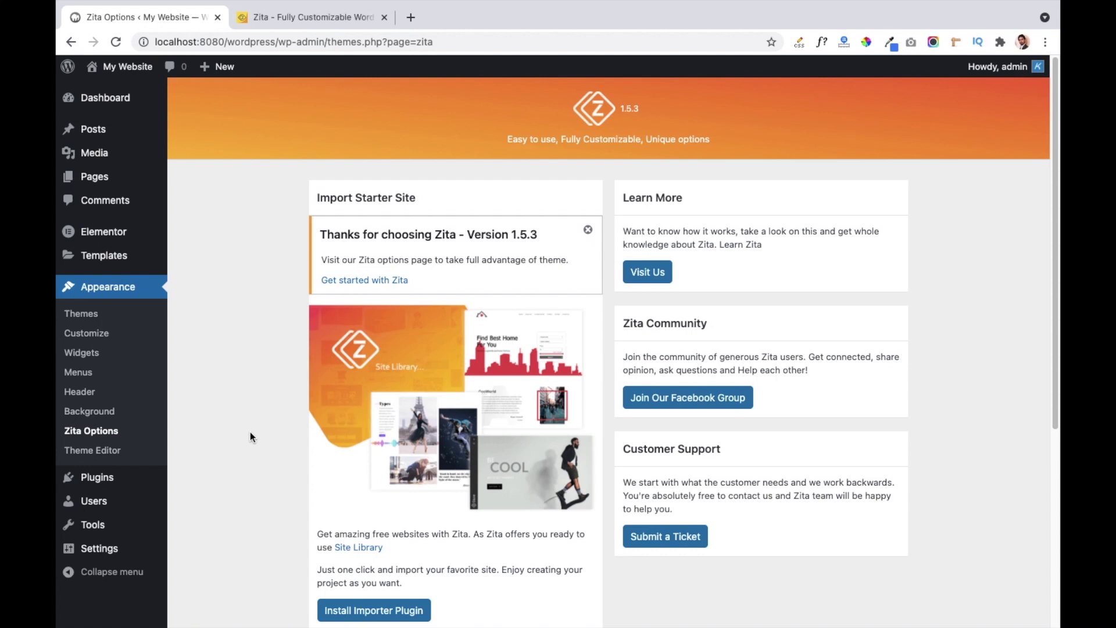
scroll(251, 431, down, 2)
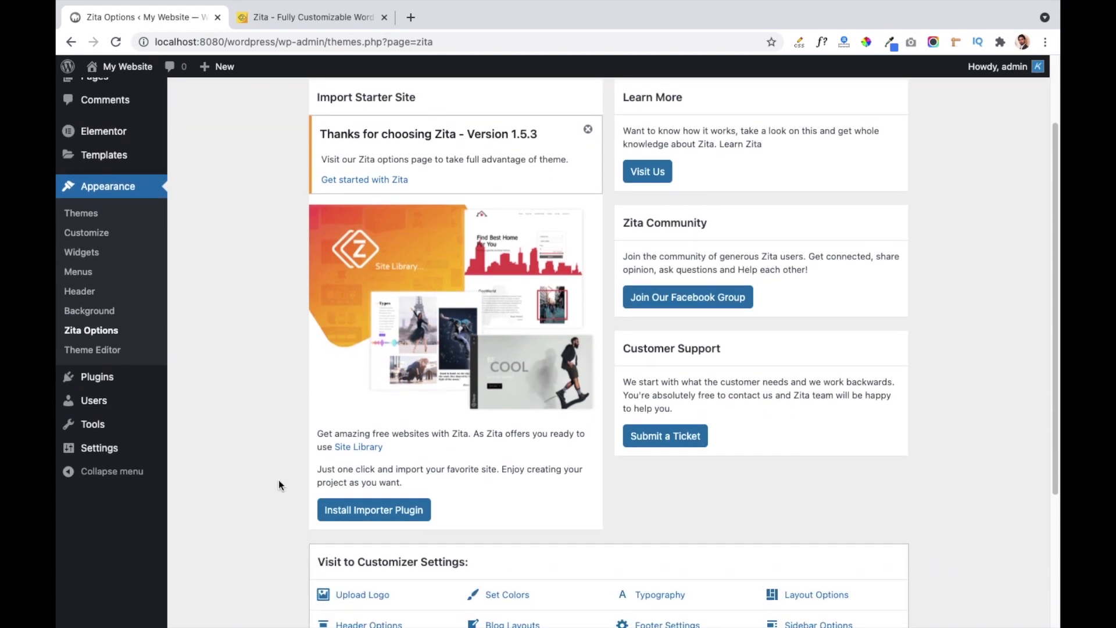
click(388, 516)
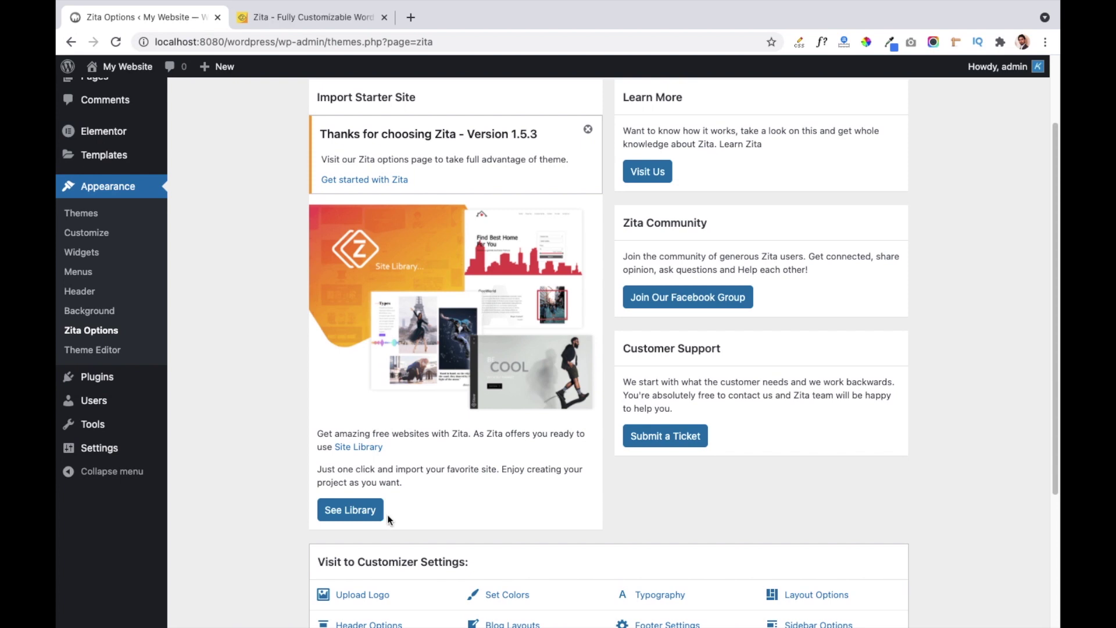
Open the Zita site library and preview the Eleto starter site
click(344, 514)
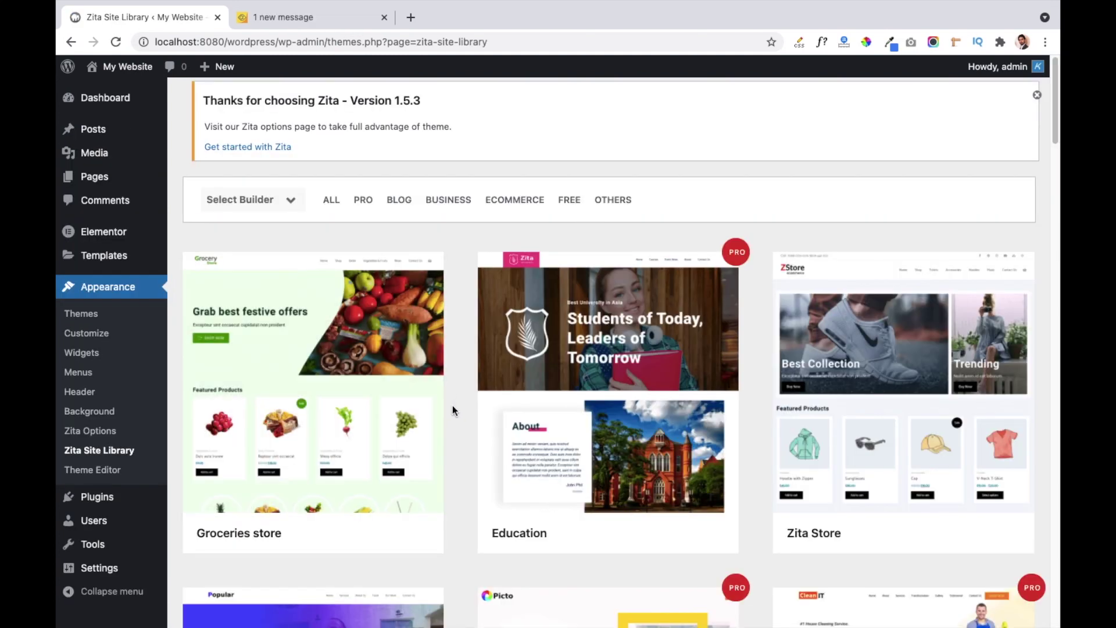
scroll(452, 406, down, 5)
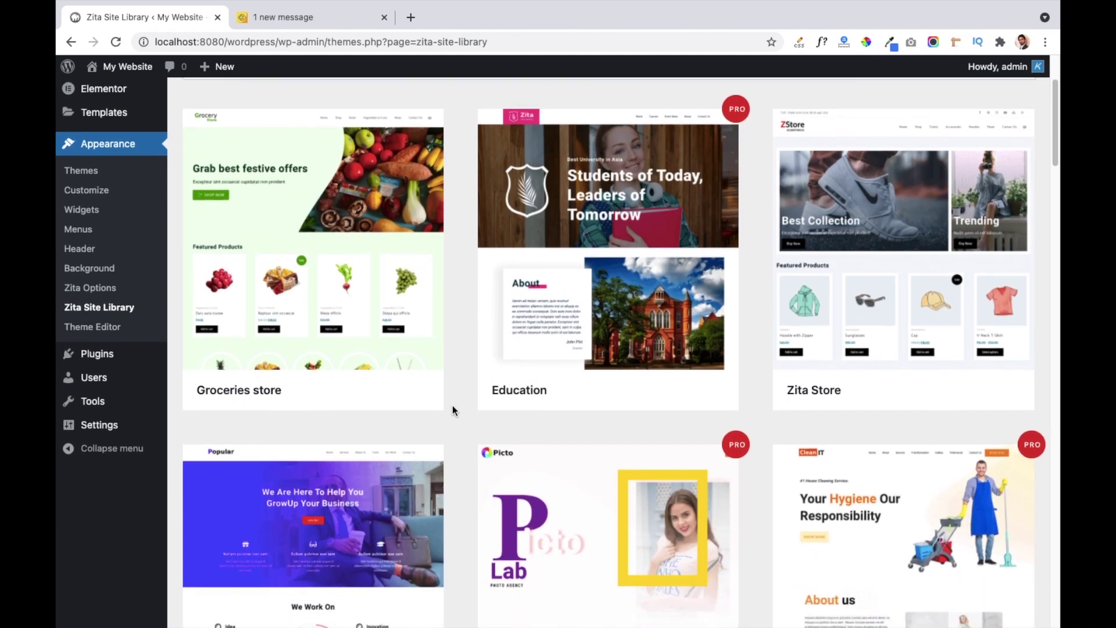
scroll(453, 410, down, 3)
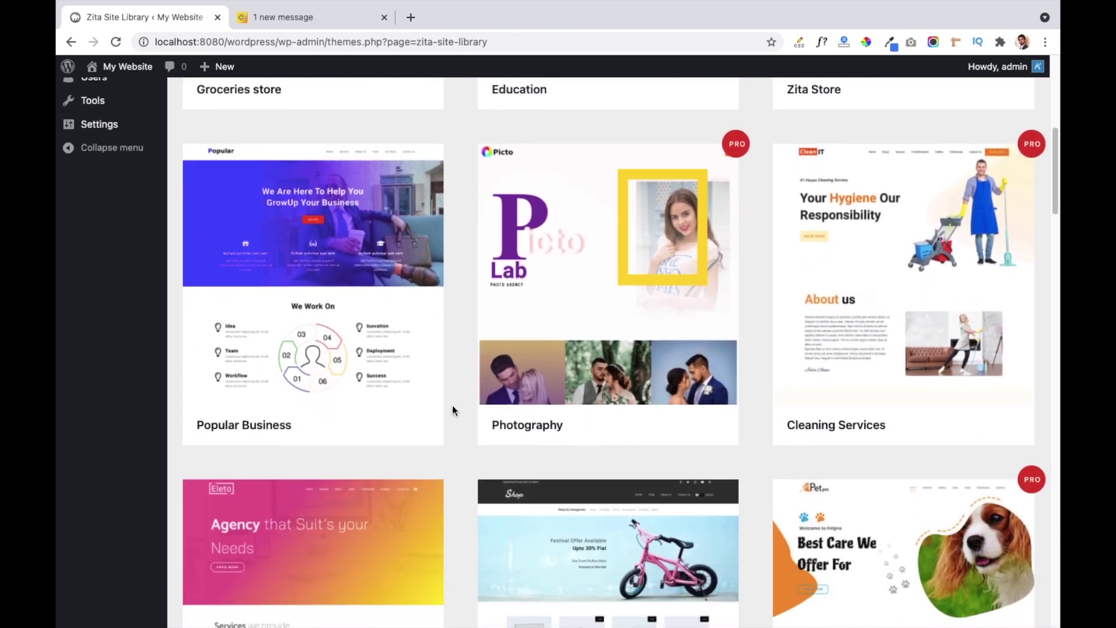
scroll(453, 409, down, 5)
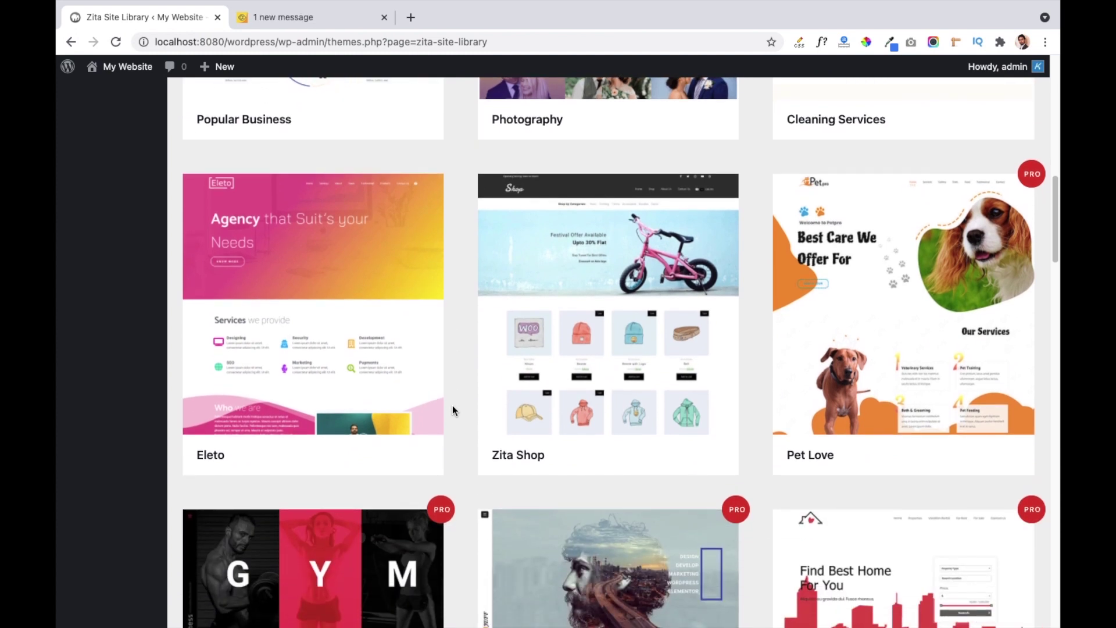
mouse_move(319, 298)
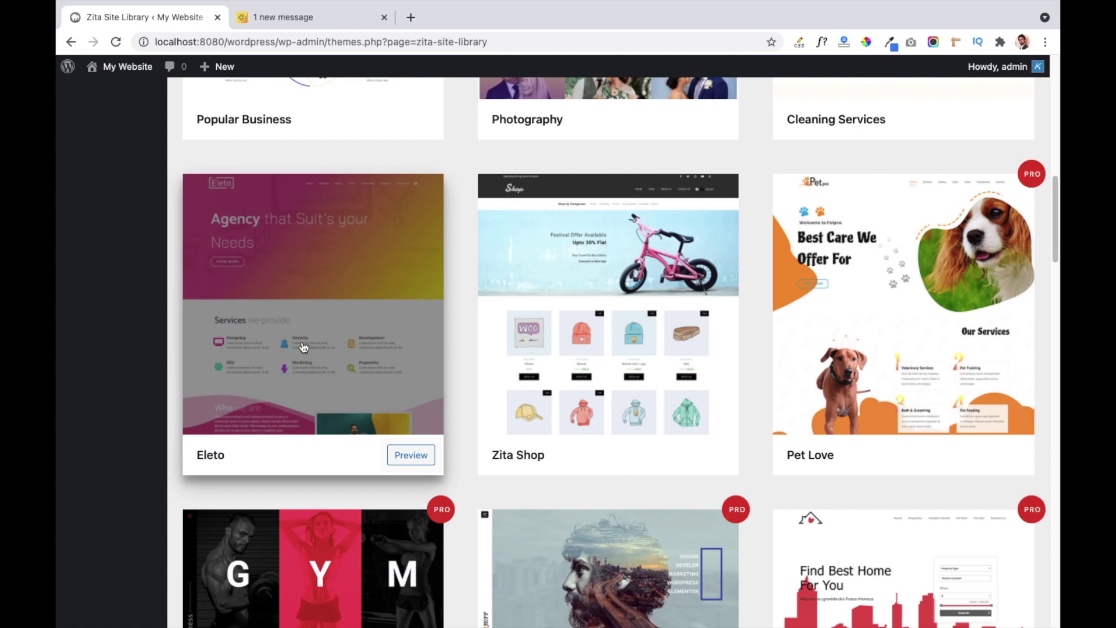
click(407, 457)
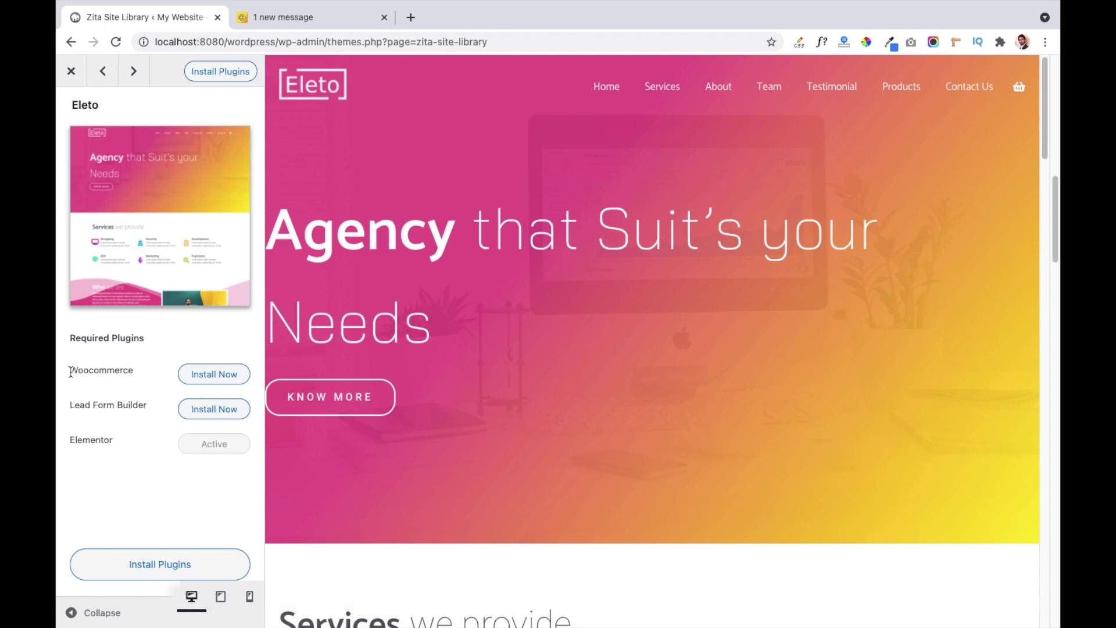
Examine the Eleto demo page from its hero banner through the services, about, team, client review and products sections
scroll(472, 334, down, 2)
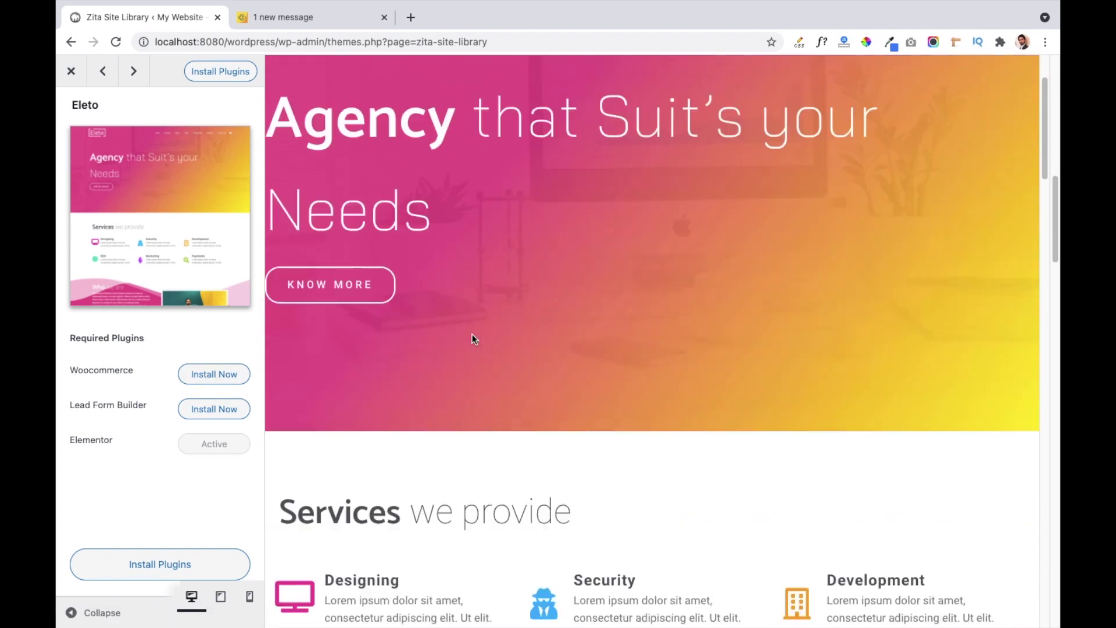
scroll(472, 338, down, 2)
scroll(473, 339, up, 4)
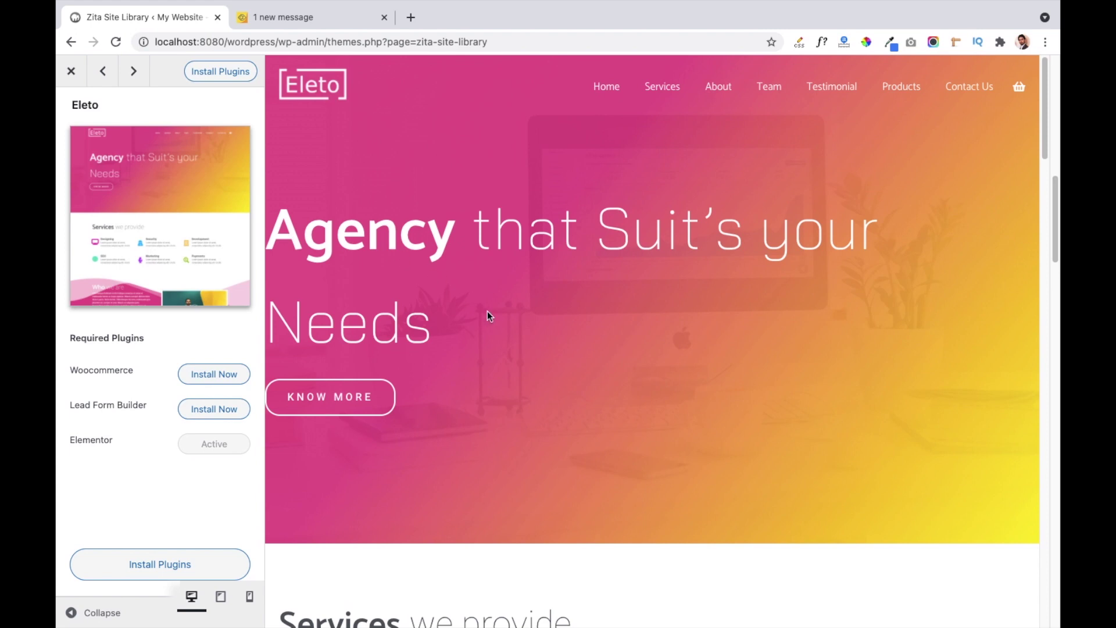
scroll(515, 365, down, 5)
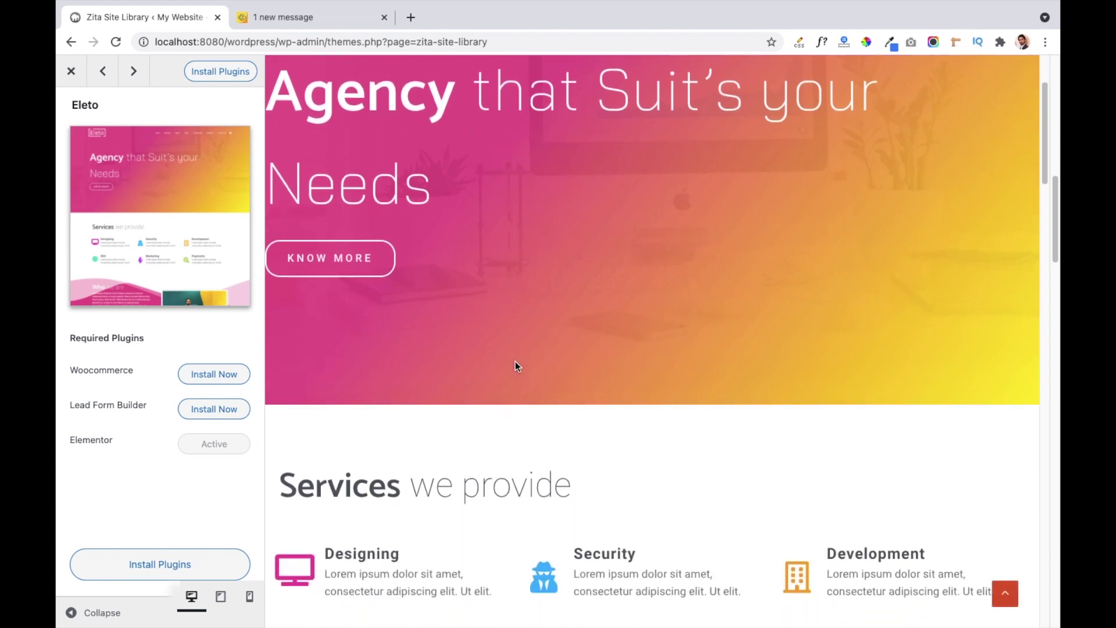
scroll(515, 365, down, 3)
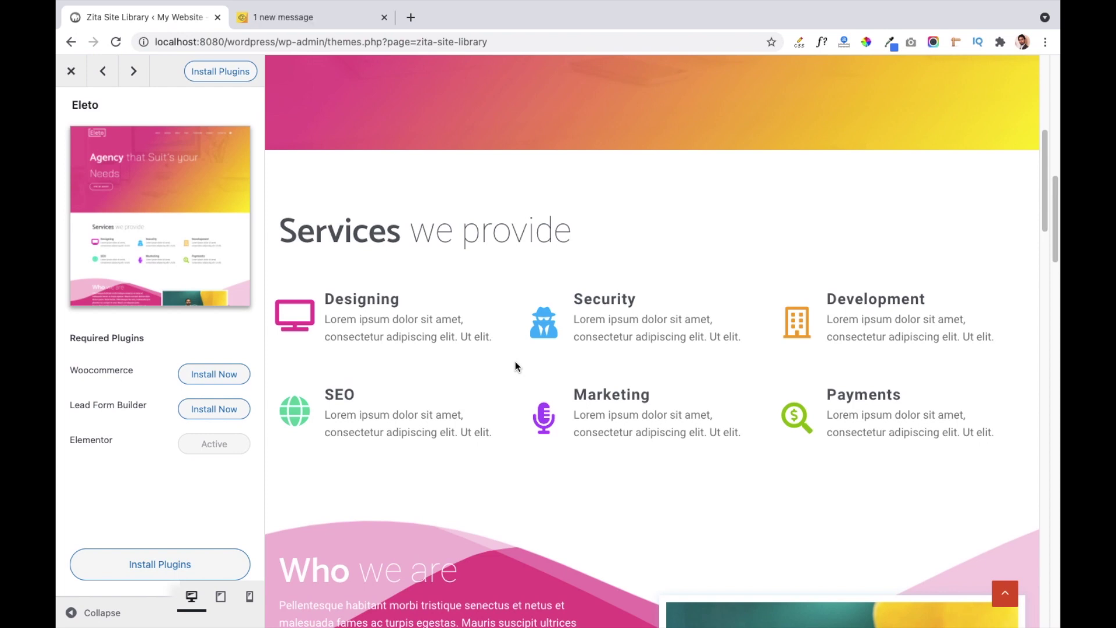
scroll(515, 365, down, 4)
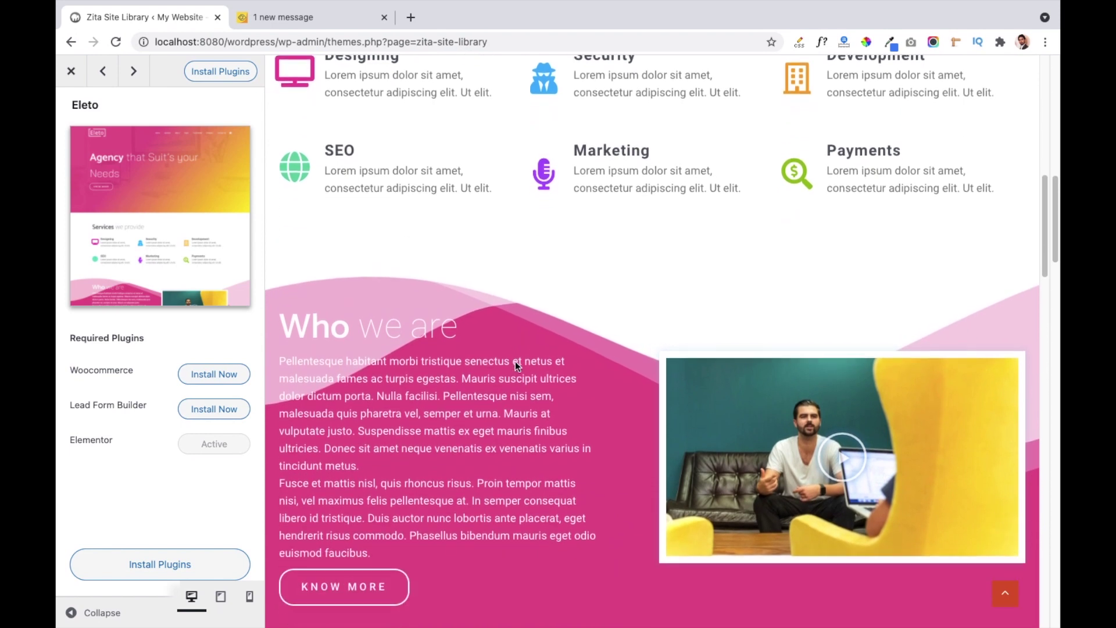
scroll(515, 365, down, 2)
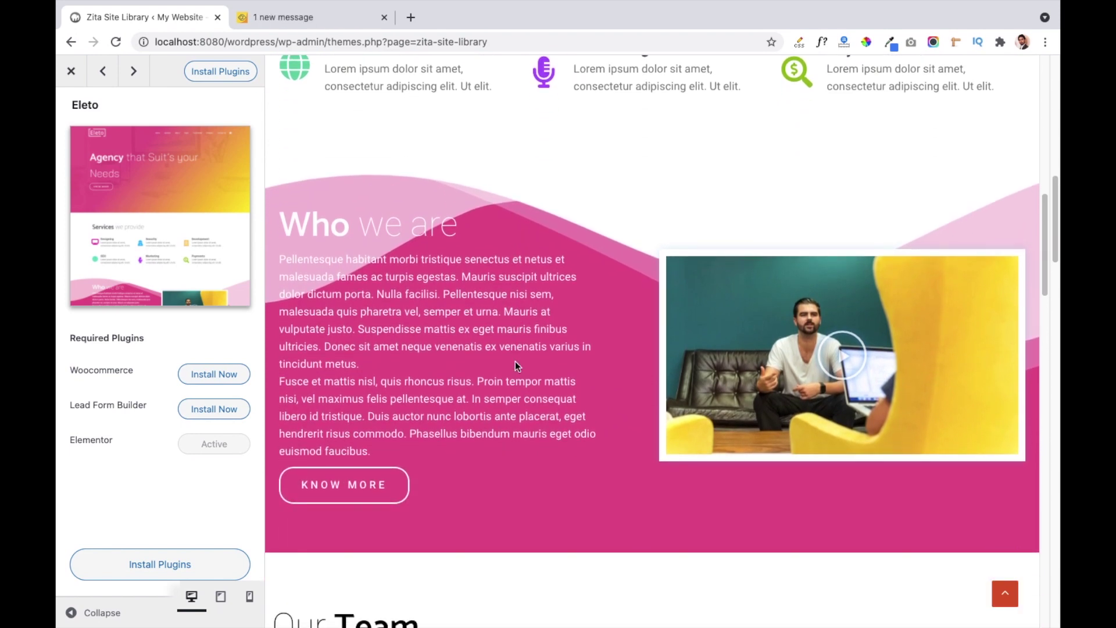
scroll(515, 363, down, 5)
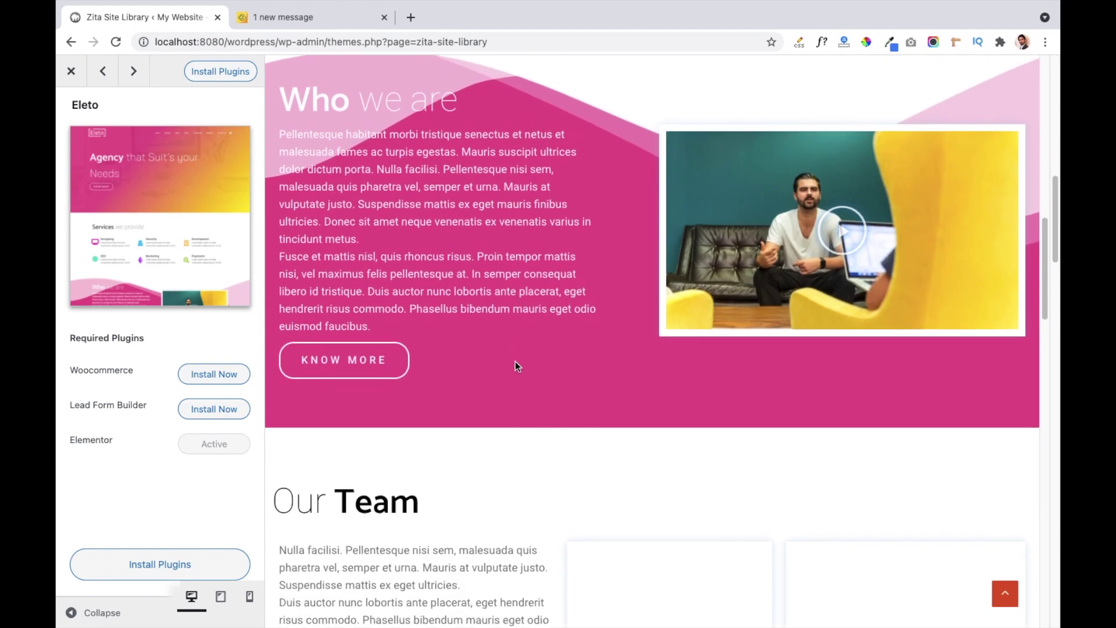
scroll(516, 366, down, 4)
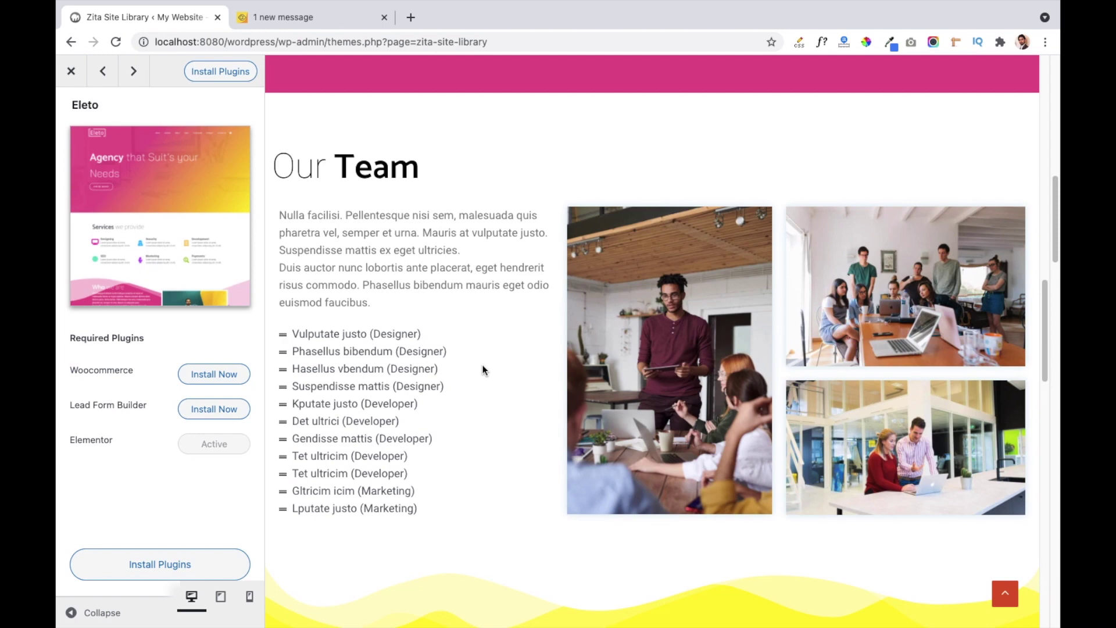
scroll(482, 370, down, 7)
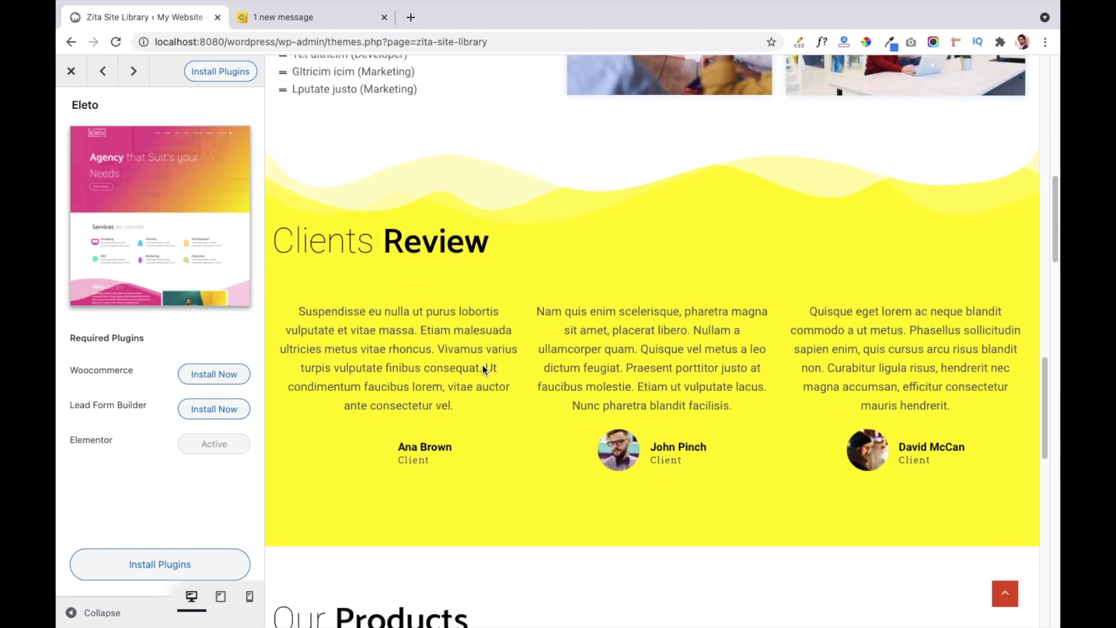
scroll(482, 370, down, 4)
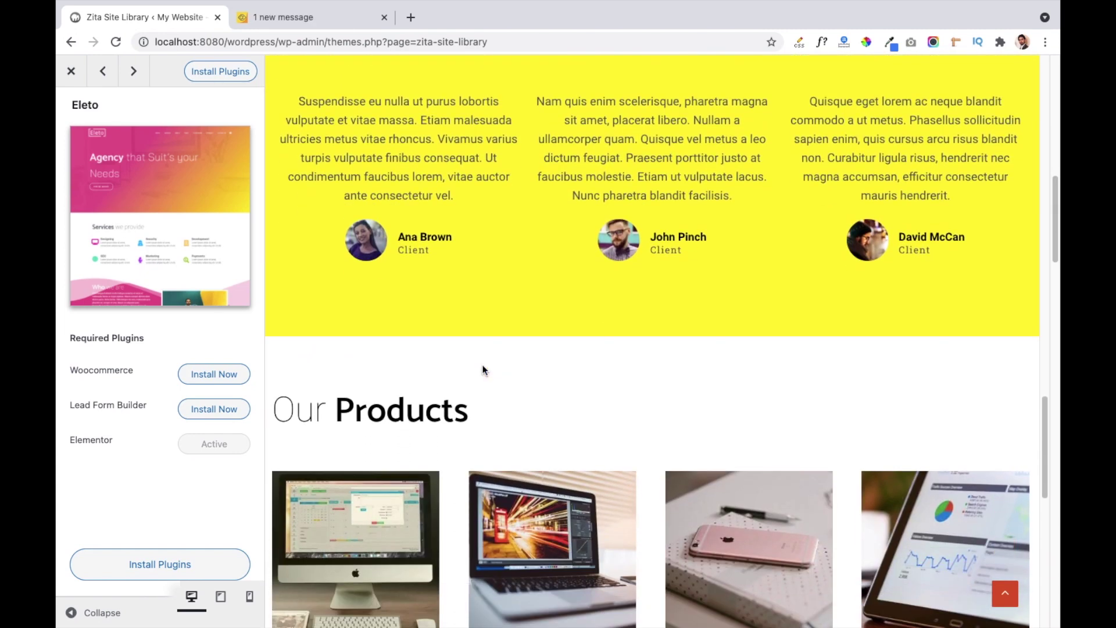
scroll(483, 370, down, 4)
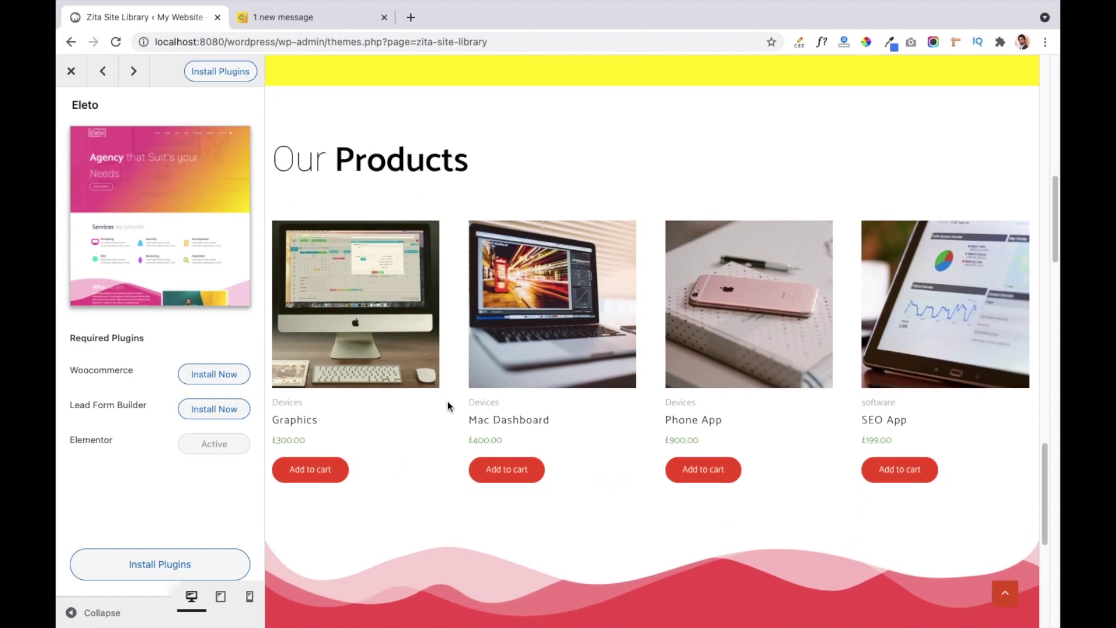
Install the WooCommerce and Lead Form Builder plugins that the Eleto starter site requires
scroll(449, 405, down, 7)
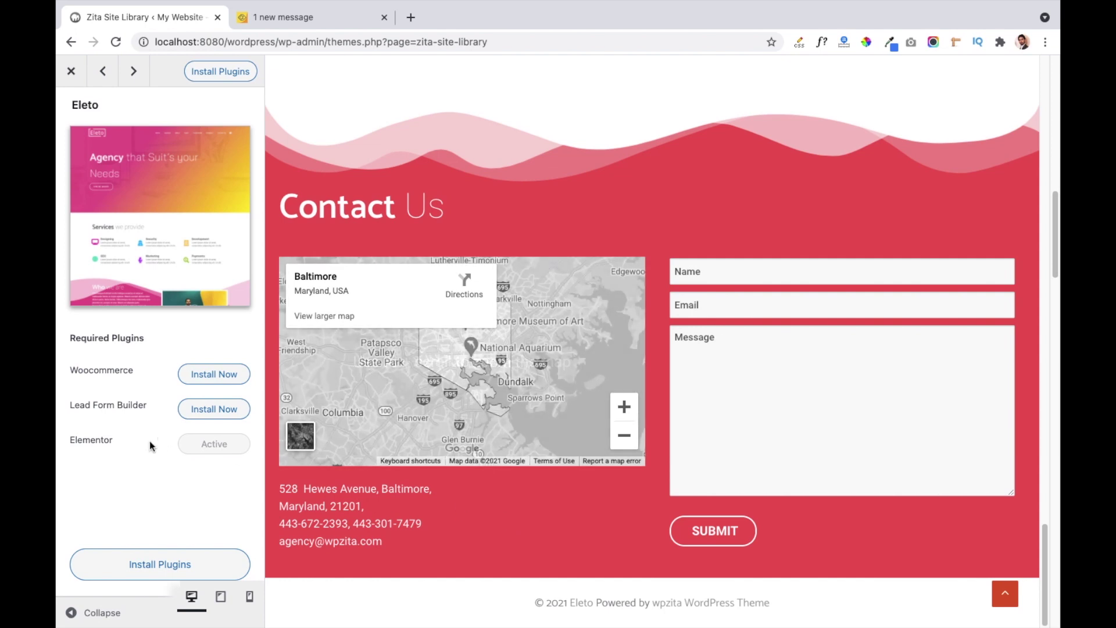
click(199, 383)
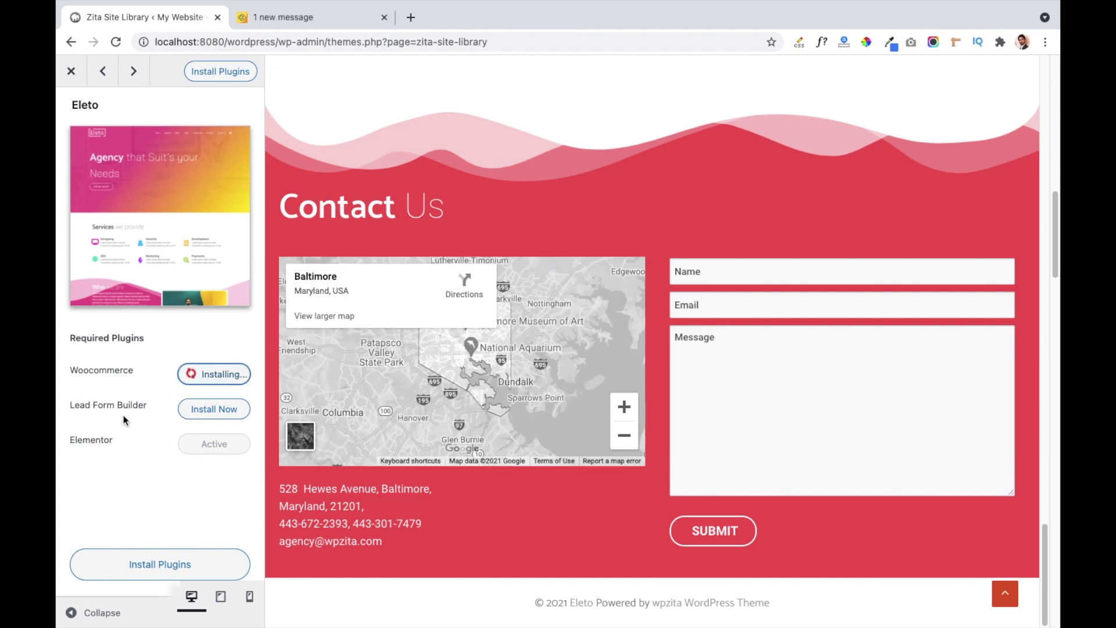
click(197, 412)
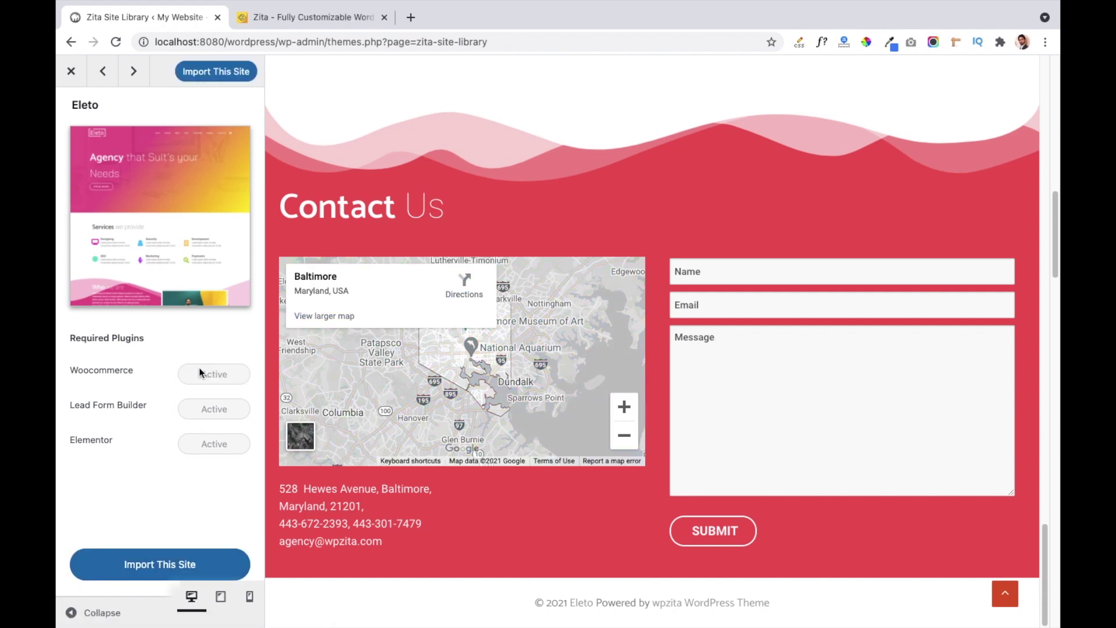
Import the Eleto starter site and accept the demo import notice
click(161, 573)
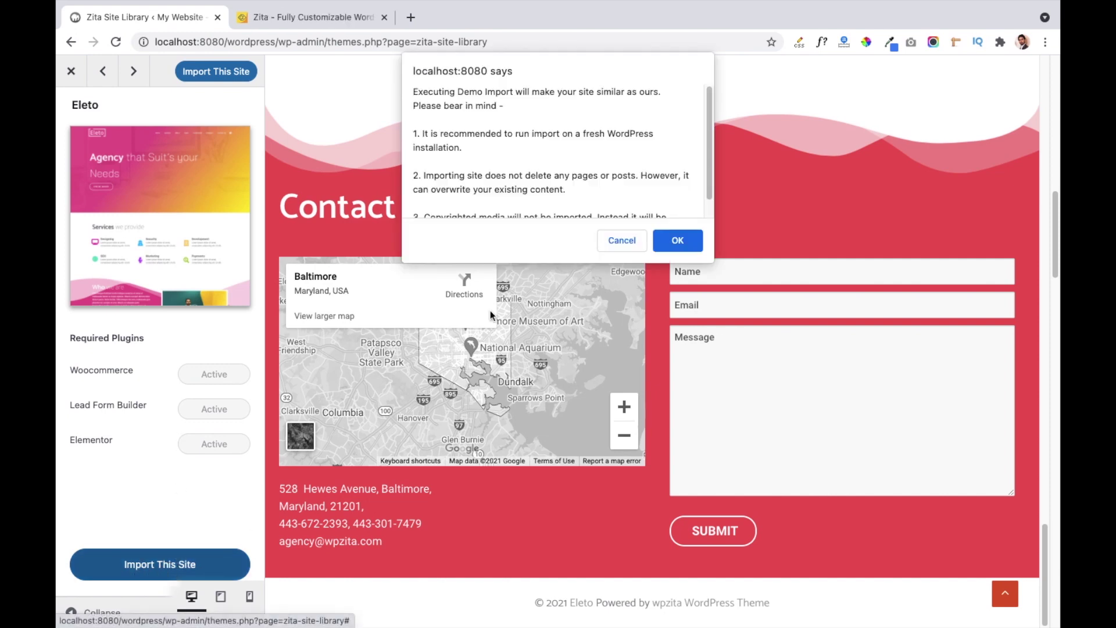
scroll(711, 148, down, 1)
click(674, 243)
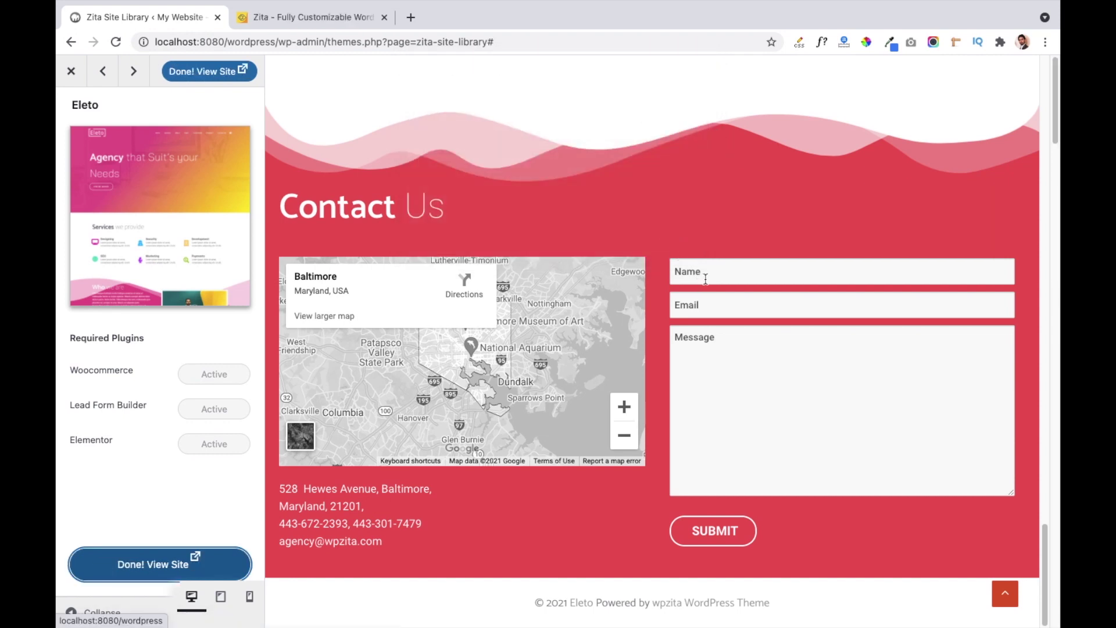
Open the imported website and examine its home page from the hero banner down to the contact section
click(157, 571)
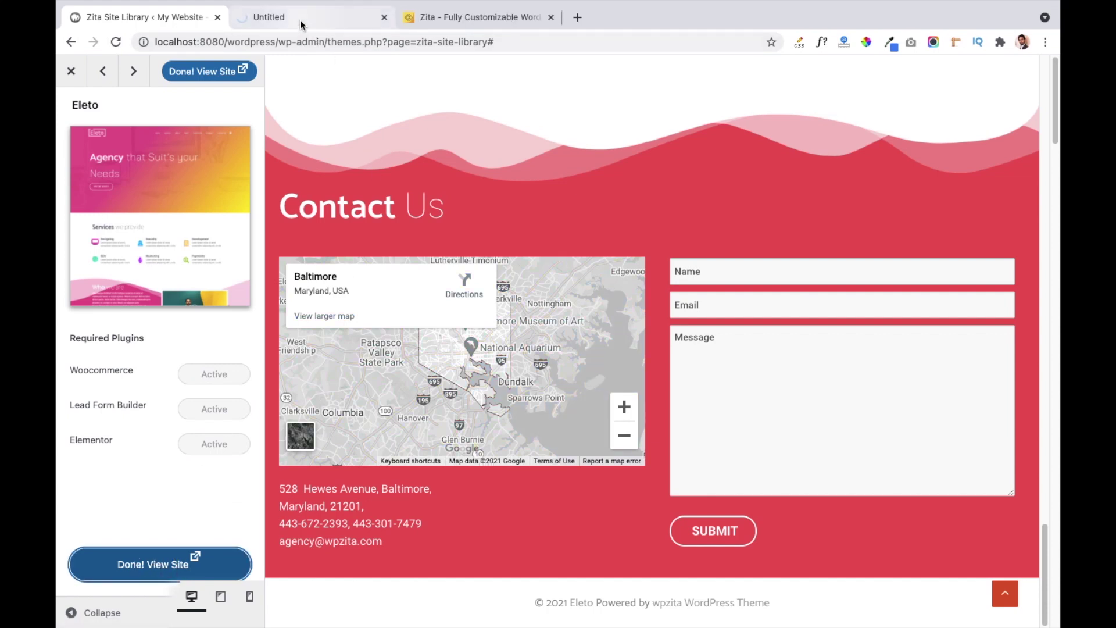
click(301, 20)
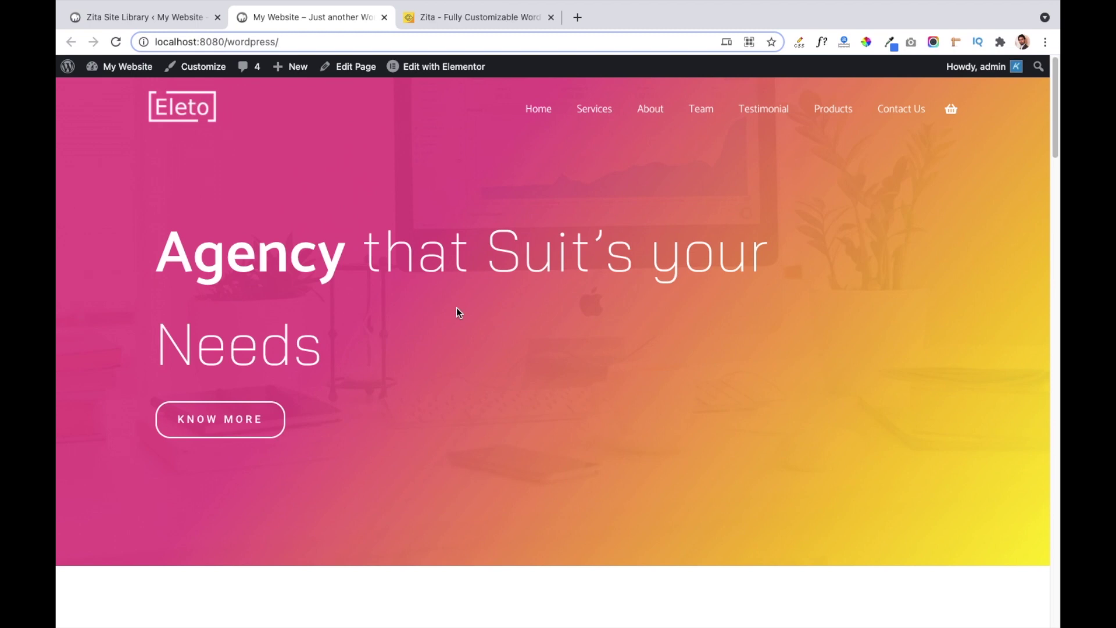
scroll(456, 312, down, 6)
scroll(456, 313, down, 7)
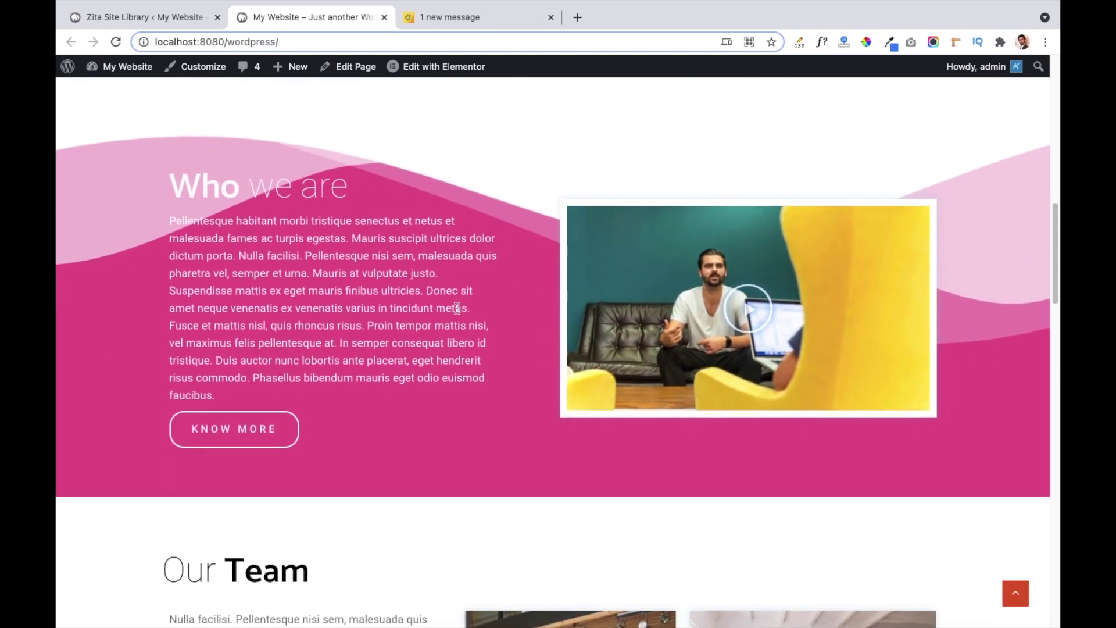
scroll(457, 311, down, 3)
scroll(457, 312, down, 7)
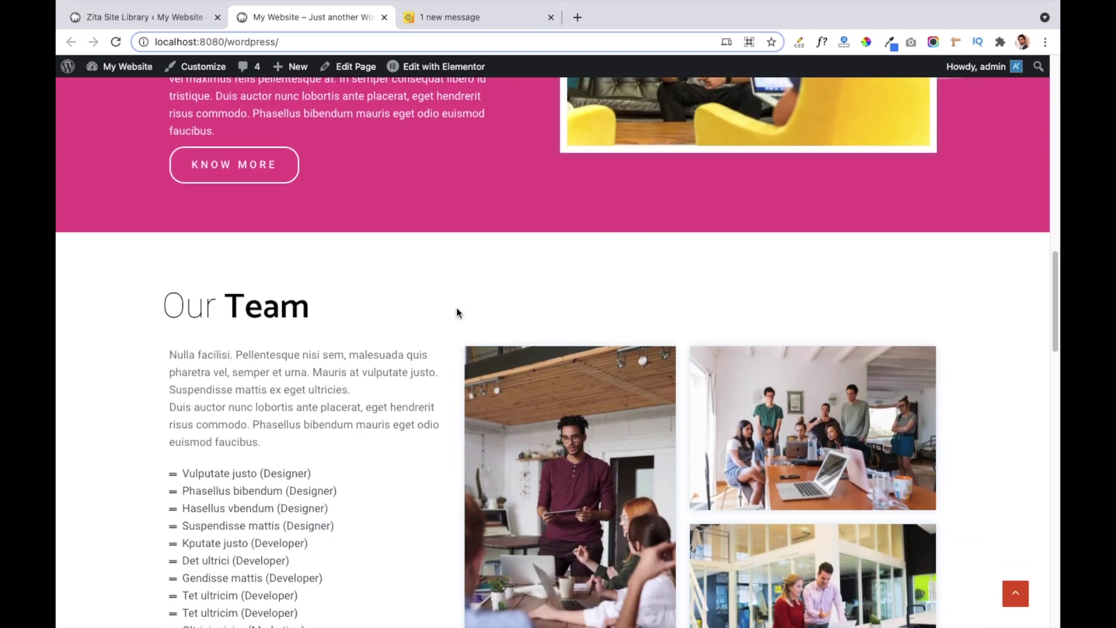
scroll(457, 312, down, 9)
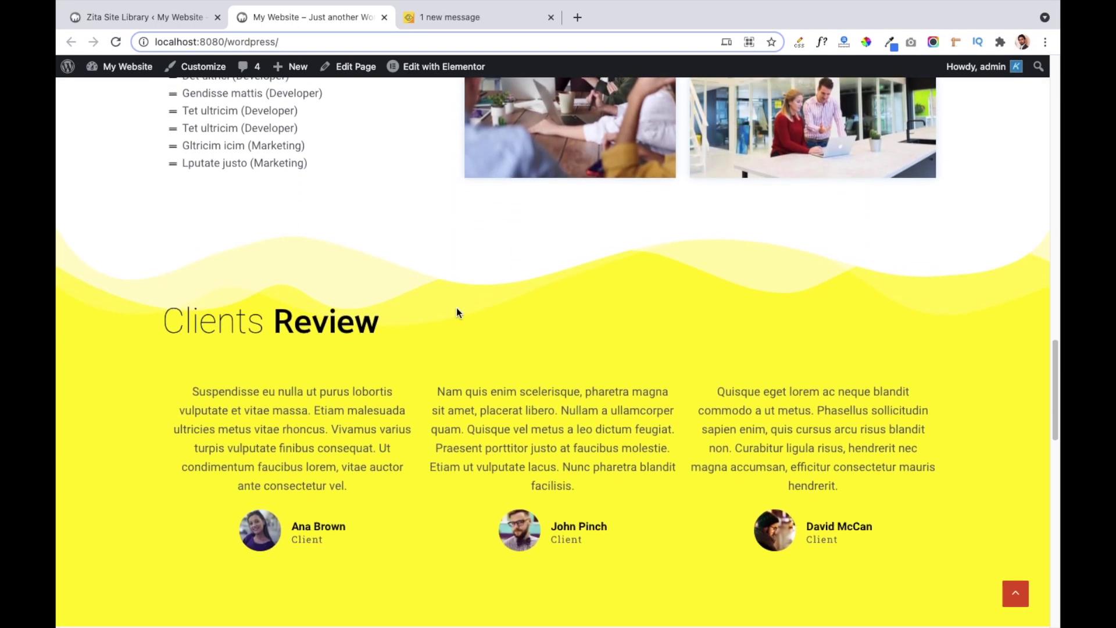
scroll(456, 312, down, 10)
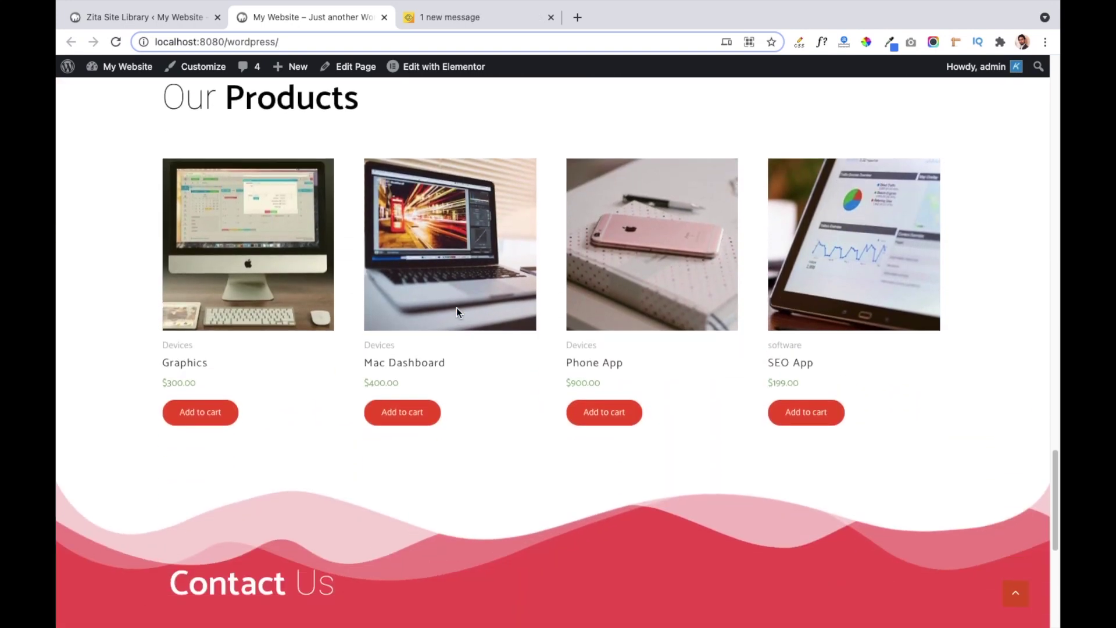
scroll(456, 312, down, 1)
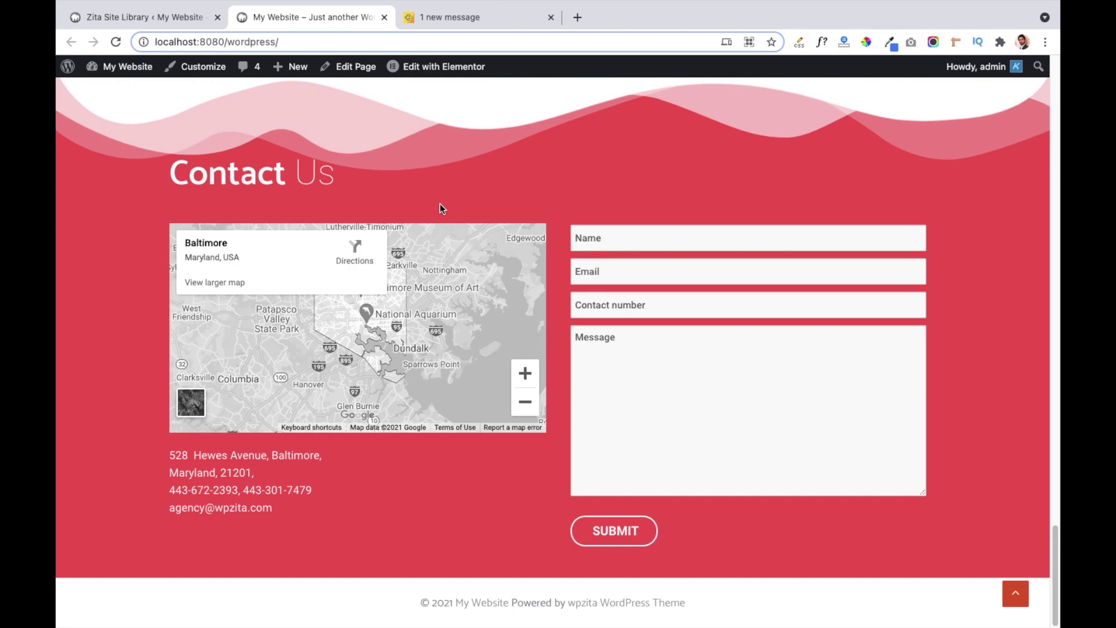
scroll(440, 208, up, 20)
scroll(440, 208, up, 20)
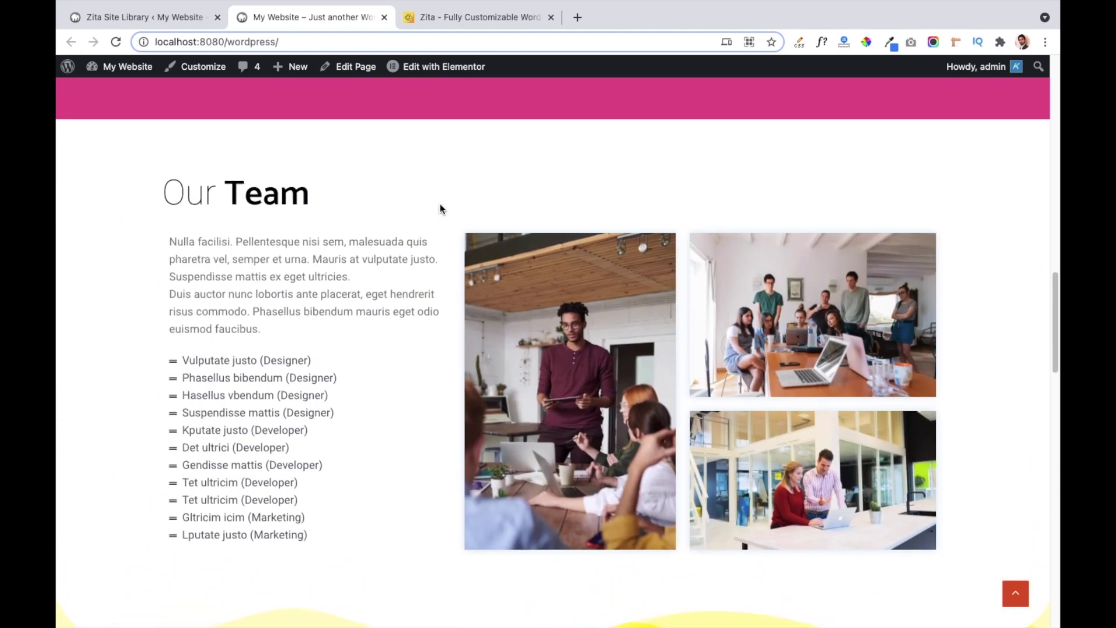
scroll(440, 209, up, 4)
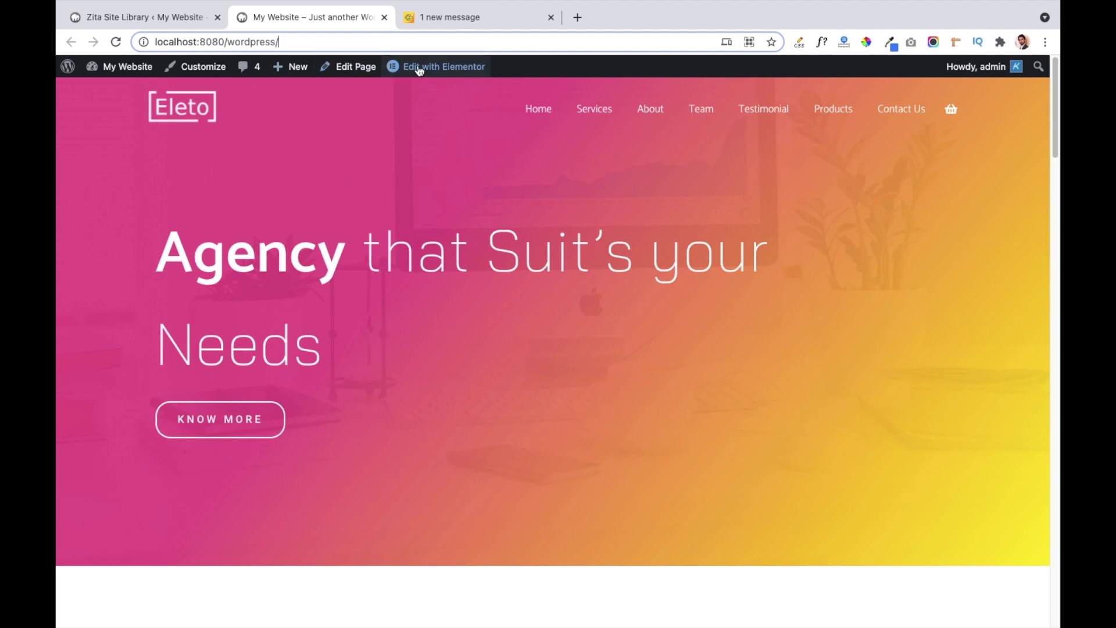
Open the imported home page for editing with Elementor in a separate browser tab
mouse_move(446, 69)
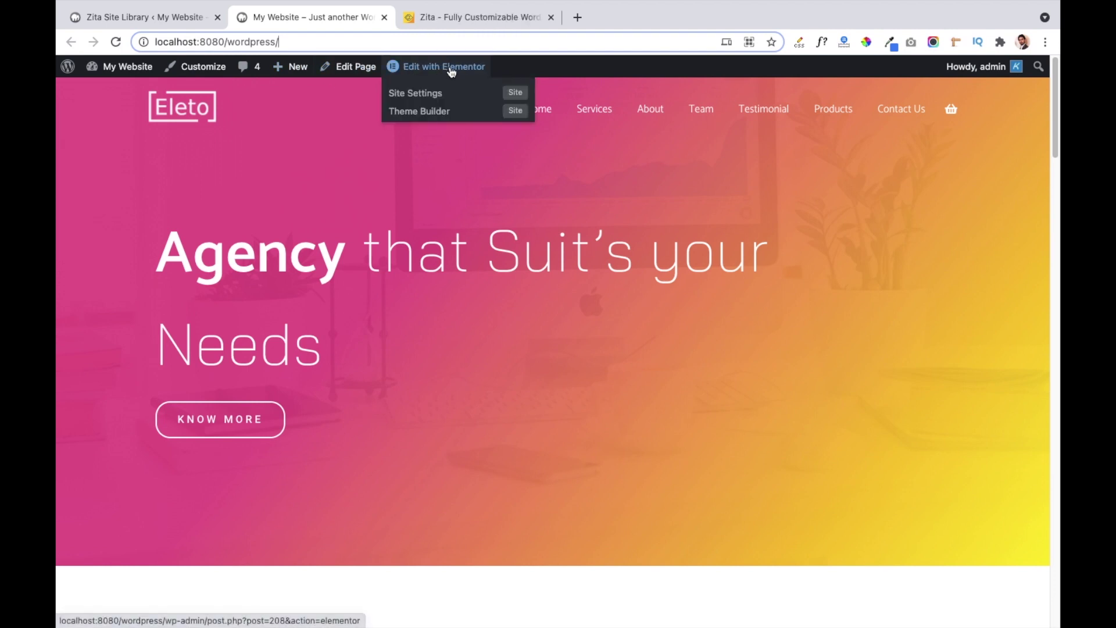
super+click(452, 68)
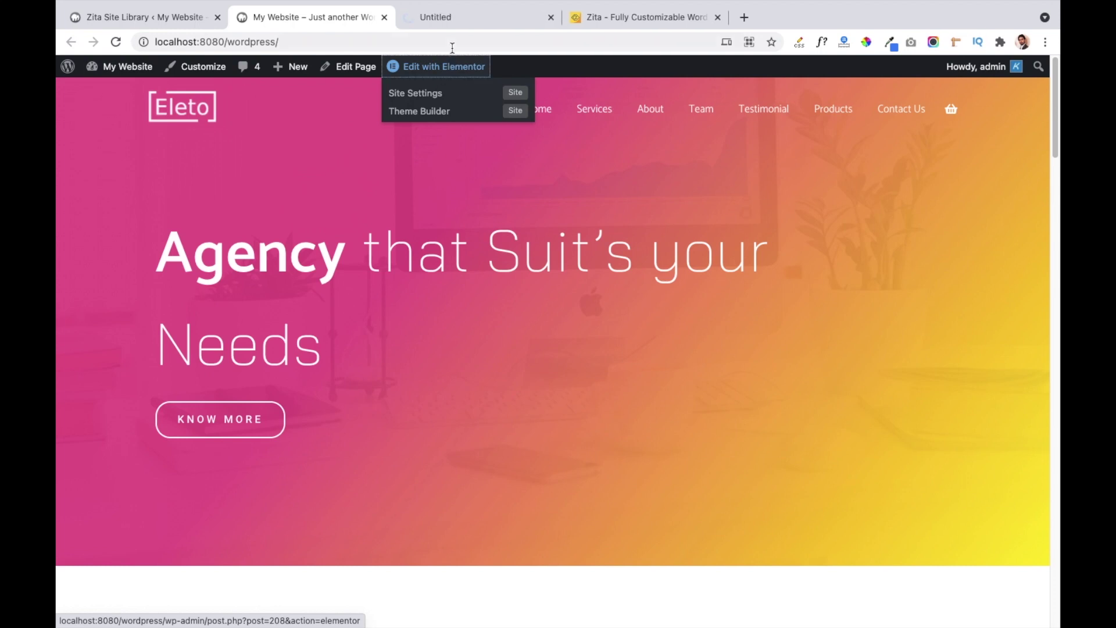
click(448, 23)
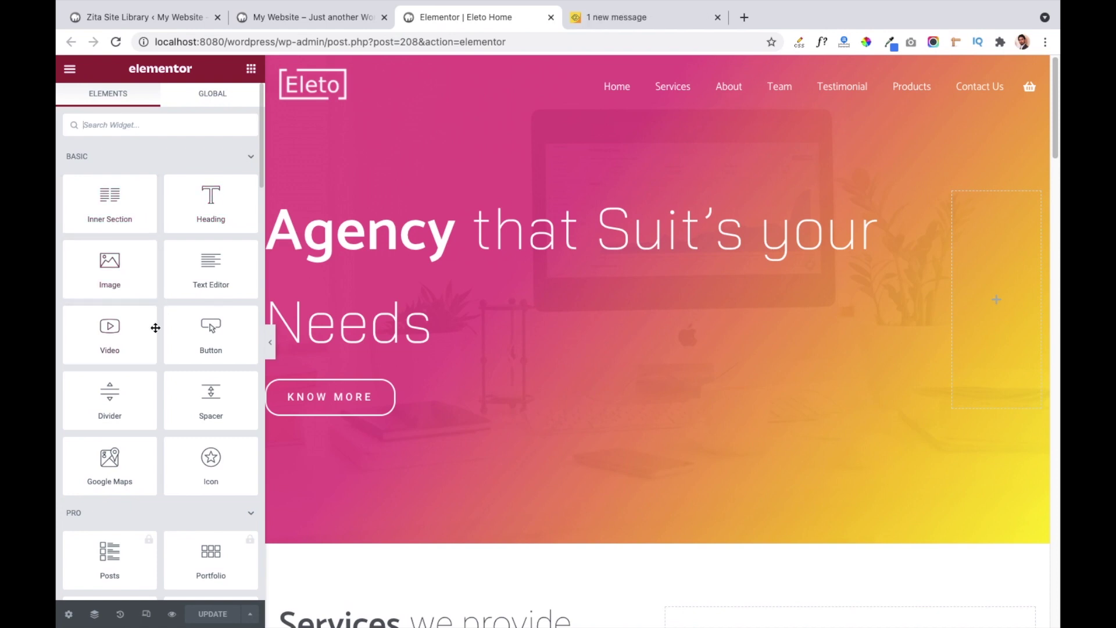
Look through Elementor's available widgets, from the basic ones through the Pro and general groups
scroll(179, 369, down, 6)
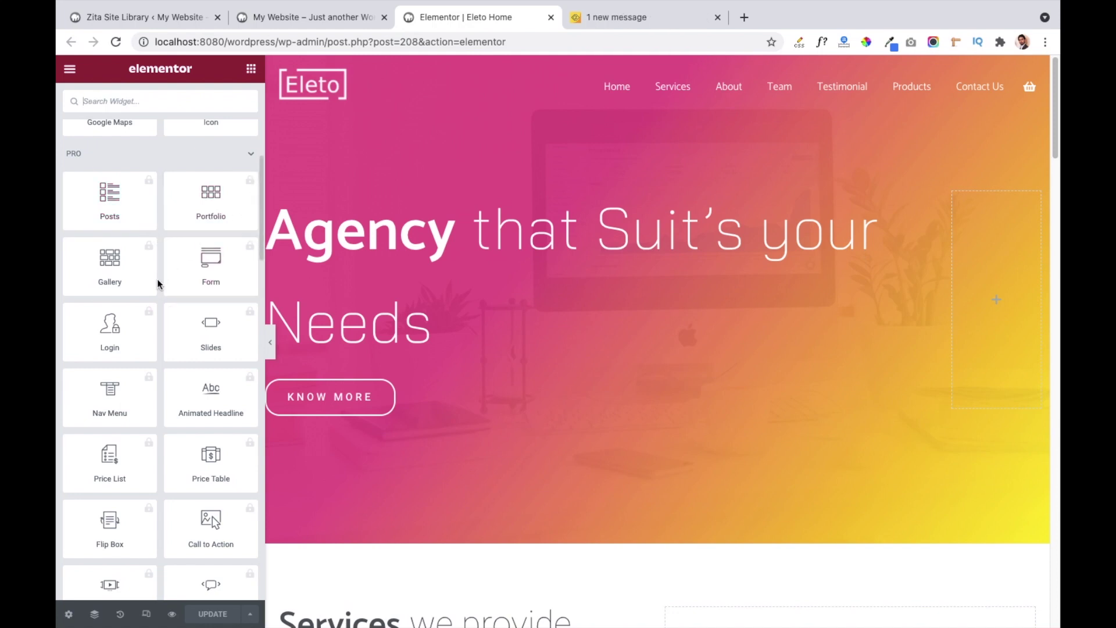
scroll(159, 282, down, 2)
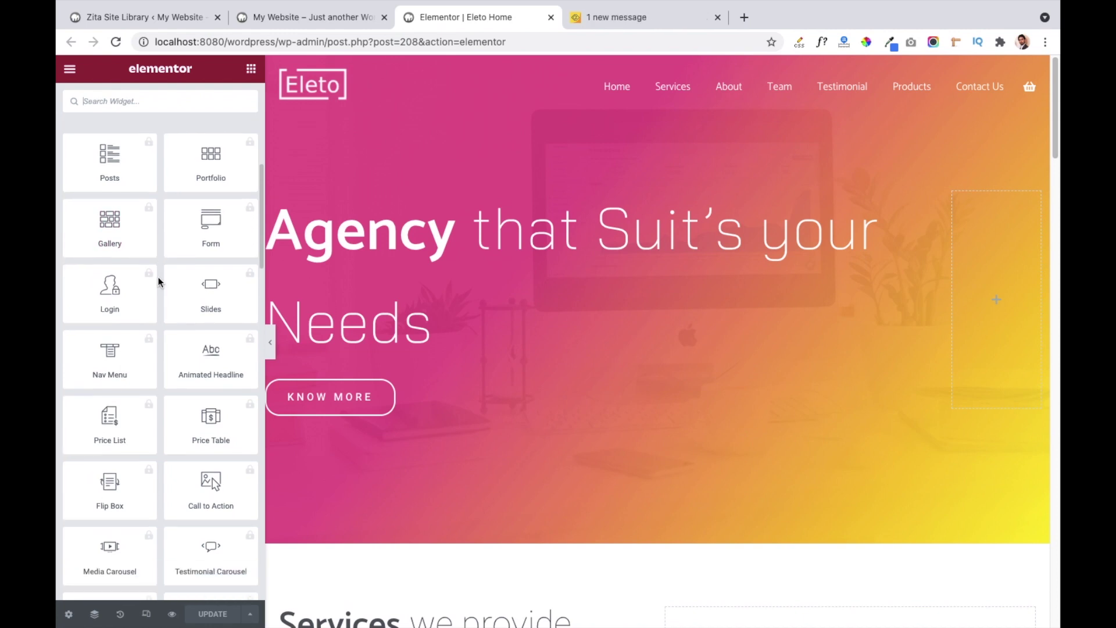
scroll(159, 282, down, 15)
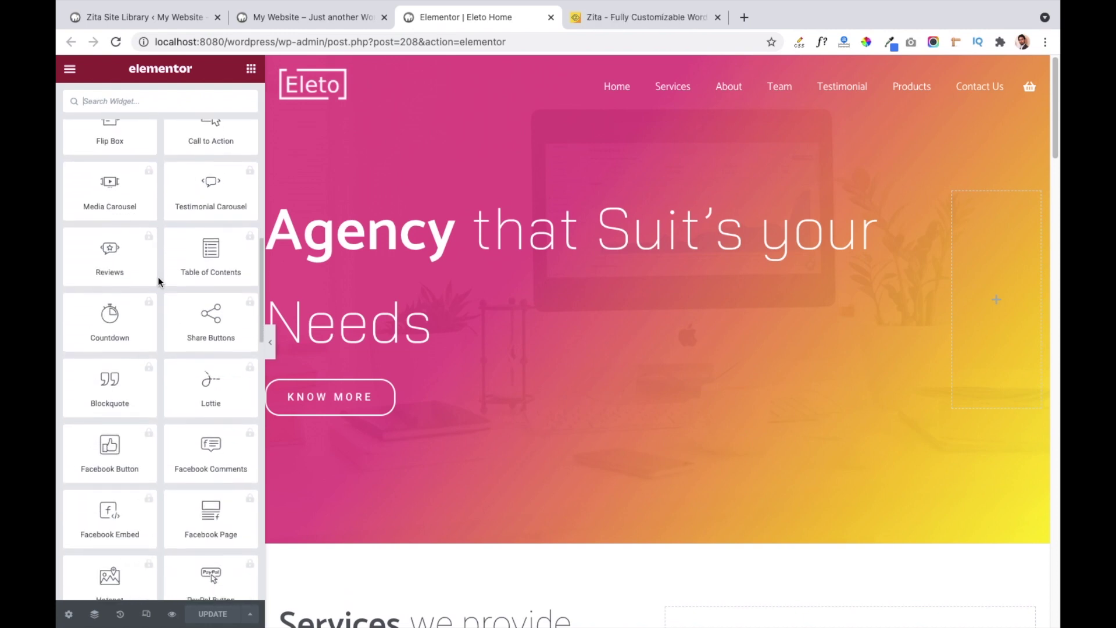
scroll(158, 282, down, 8)
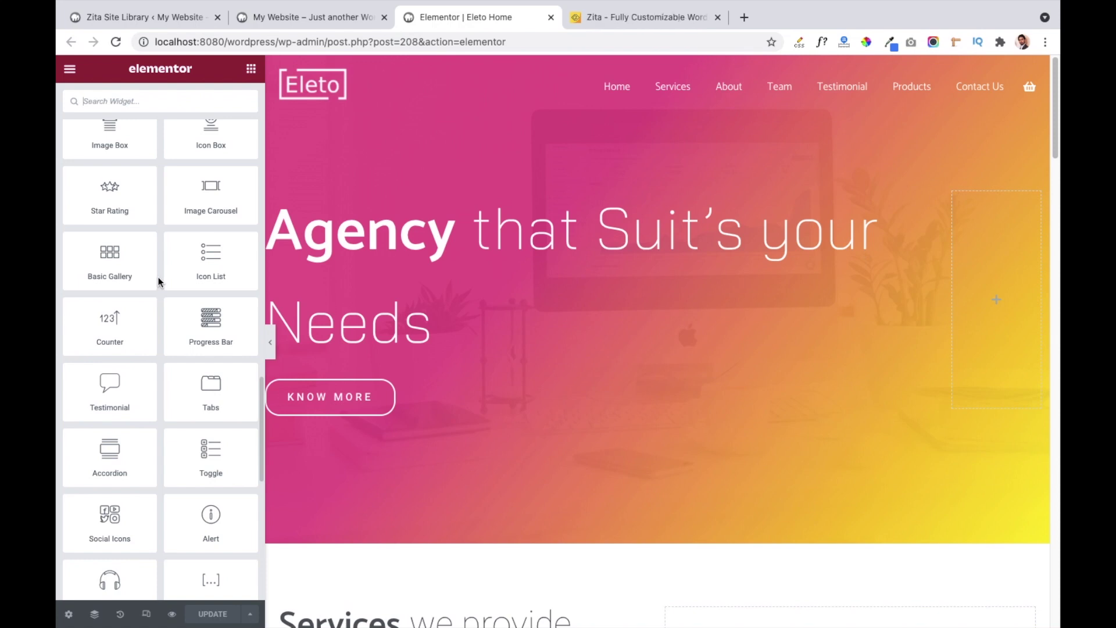
scroll(158, 277, up, 15)
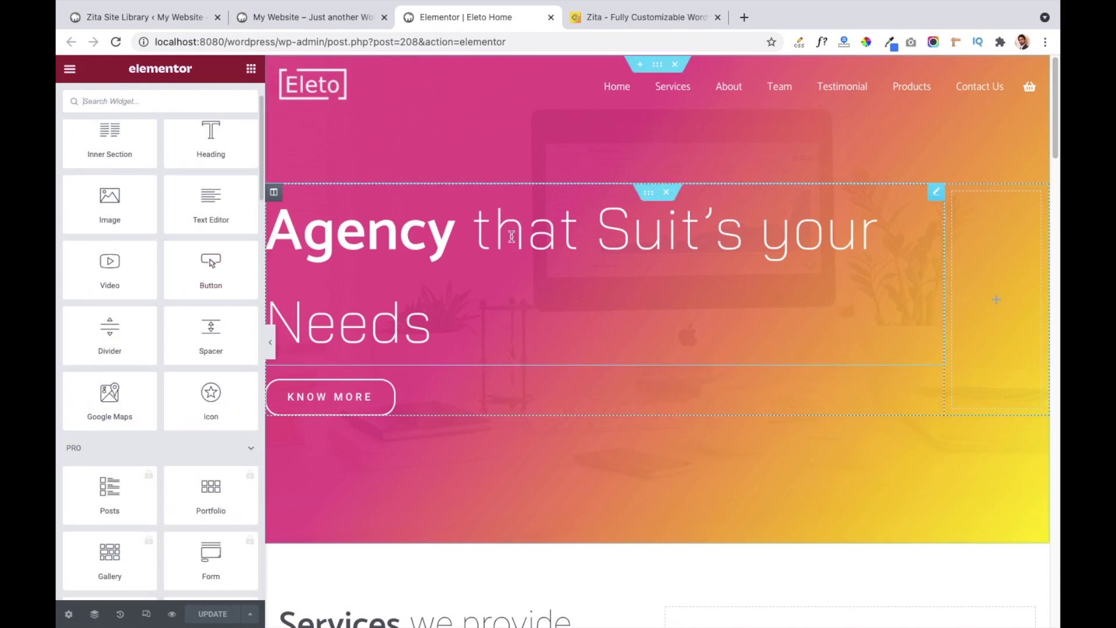
Examine the content settings of the hero heading and of the KNOW MORE button below it
click(490, 258)
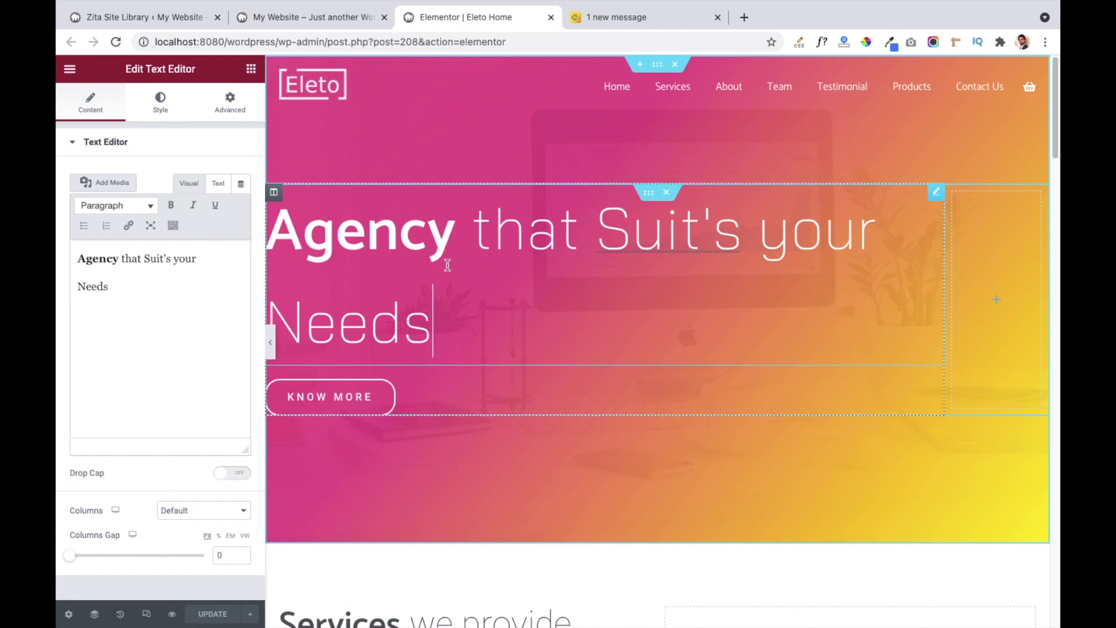
double_click(122, 262)
click(126, 302)
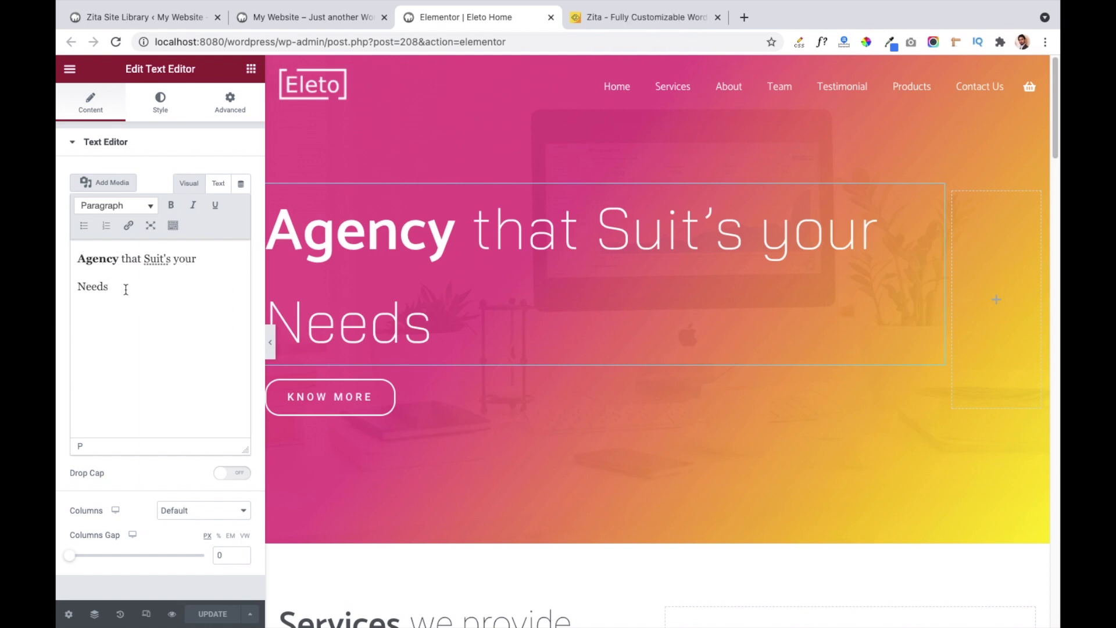
click(338, 399)
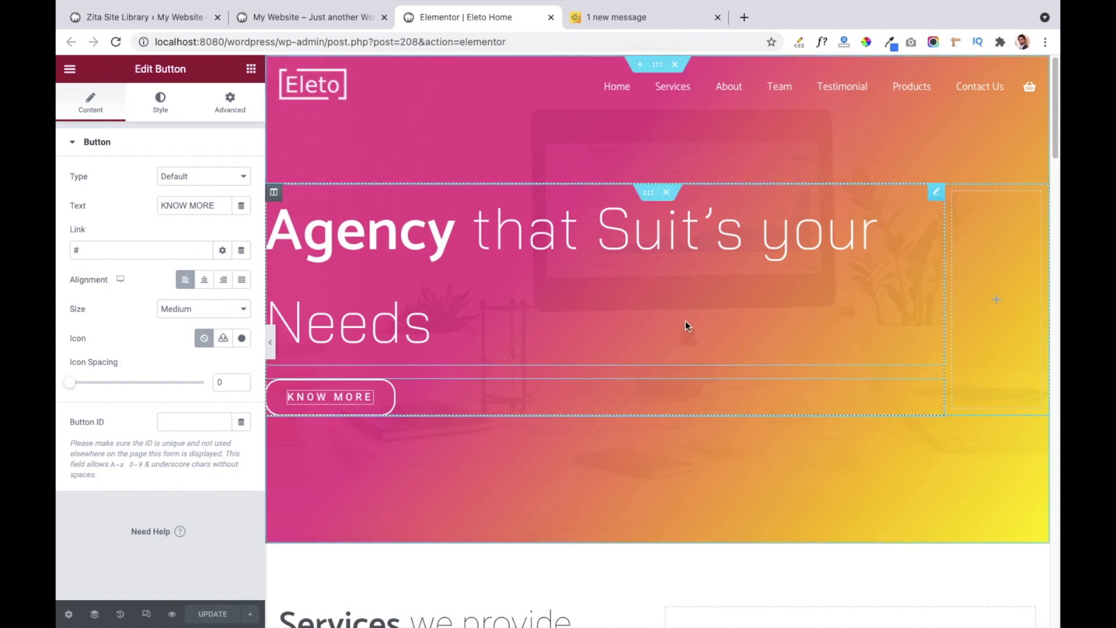
click(463, 242)
click(431, 310)
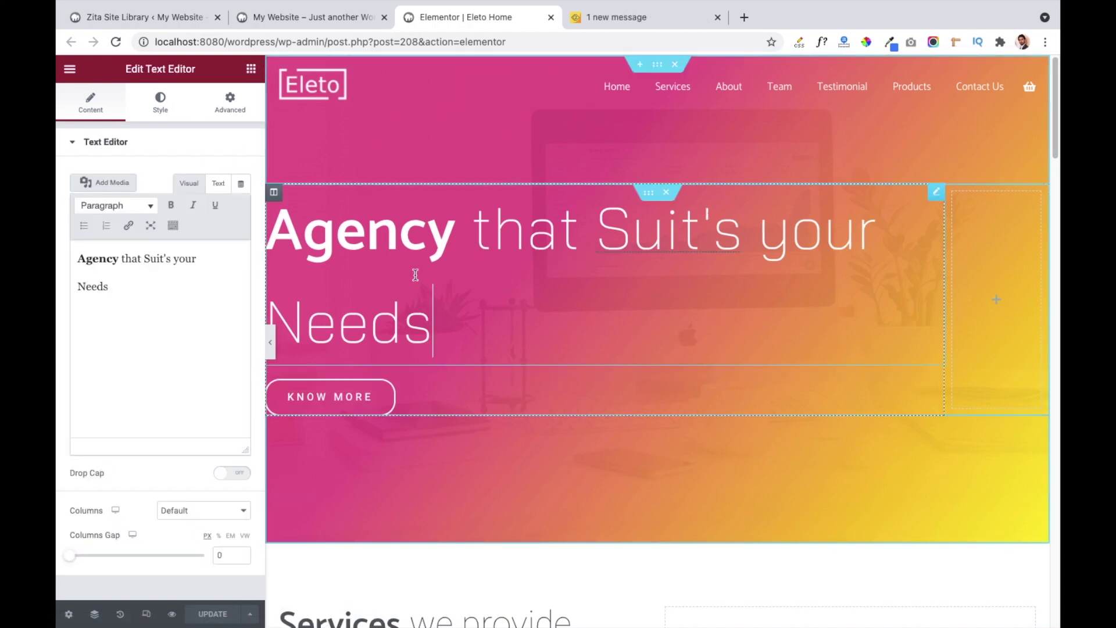
click(123, 287)
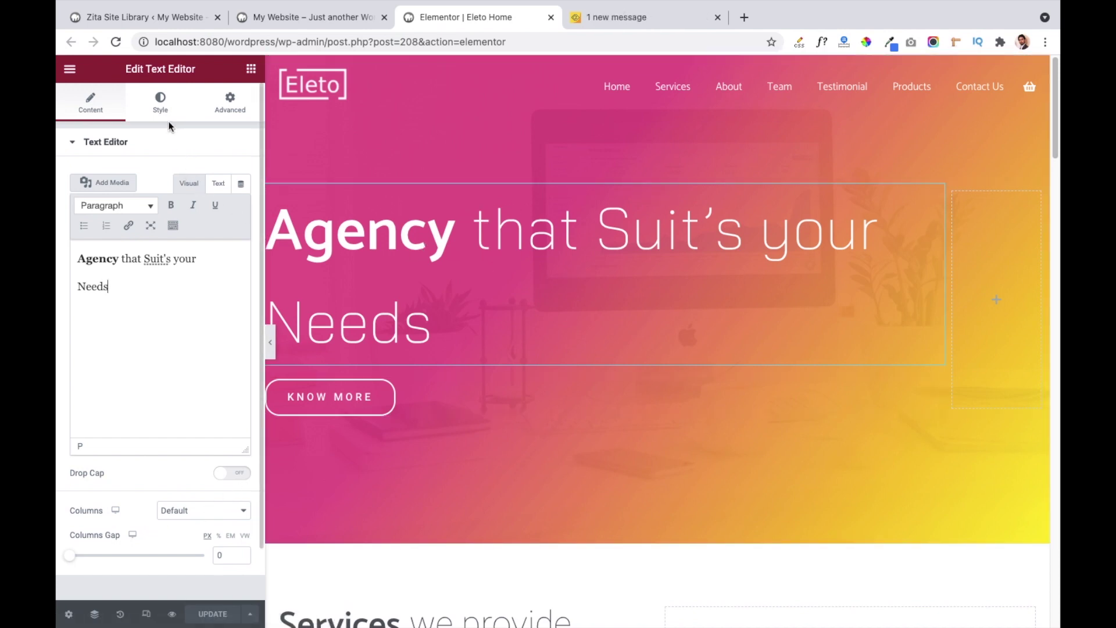
Examine the hero heading's style settings, including its typography, and its advanced settings
click(160, 107)
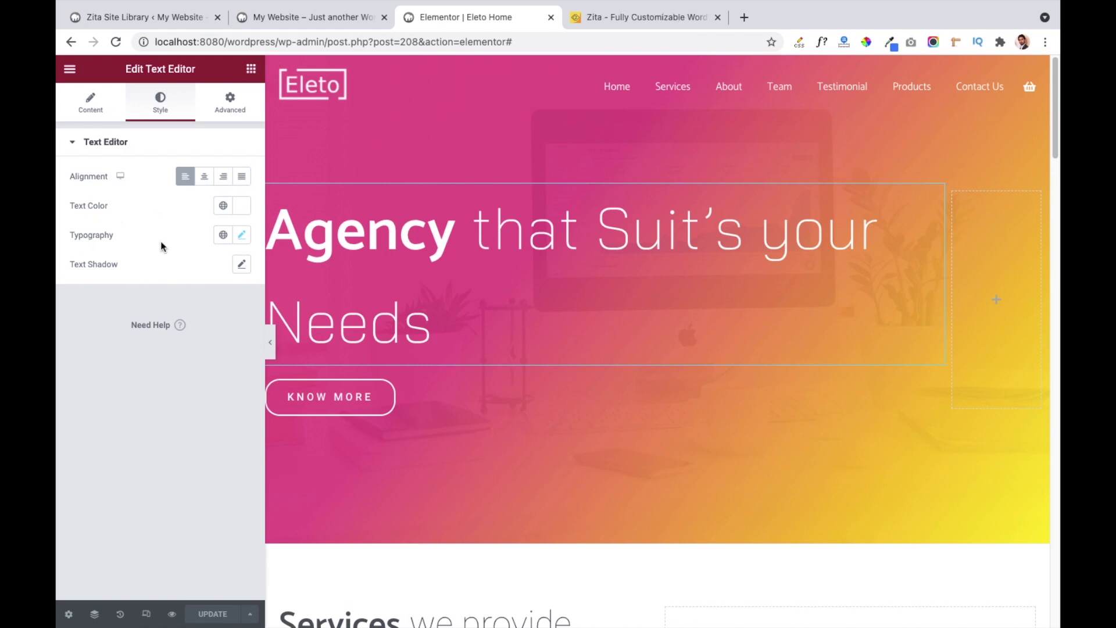
click(241, 236)
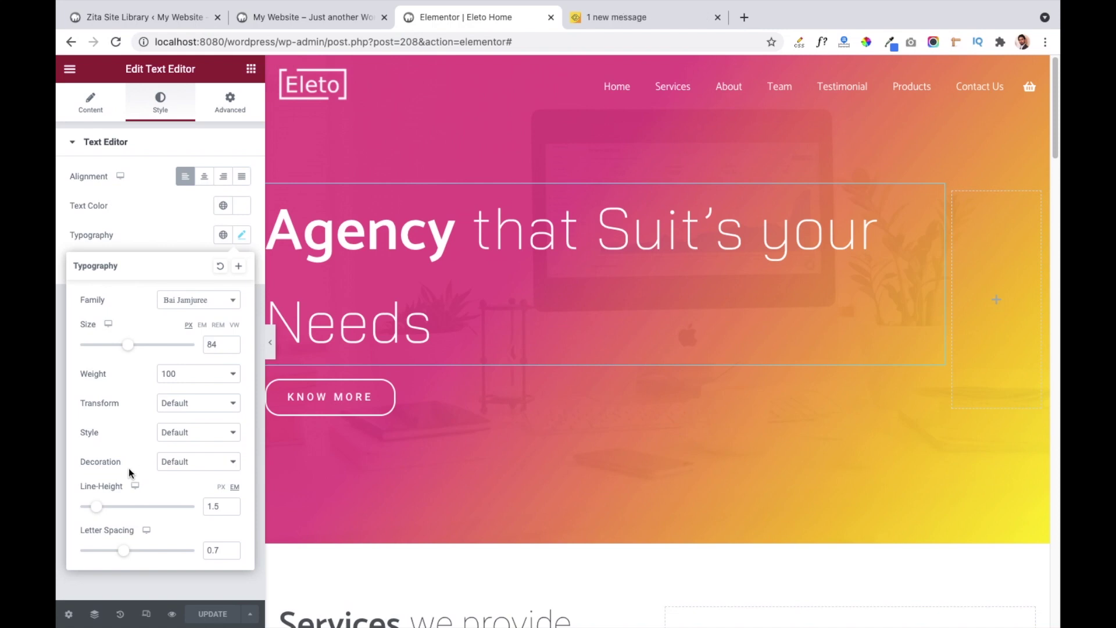
click(56, 454)
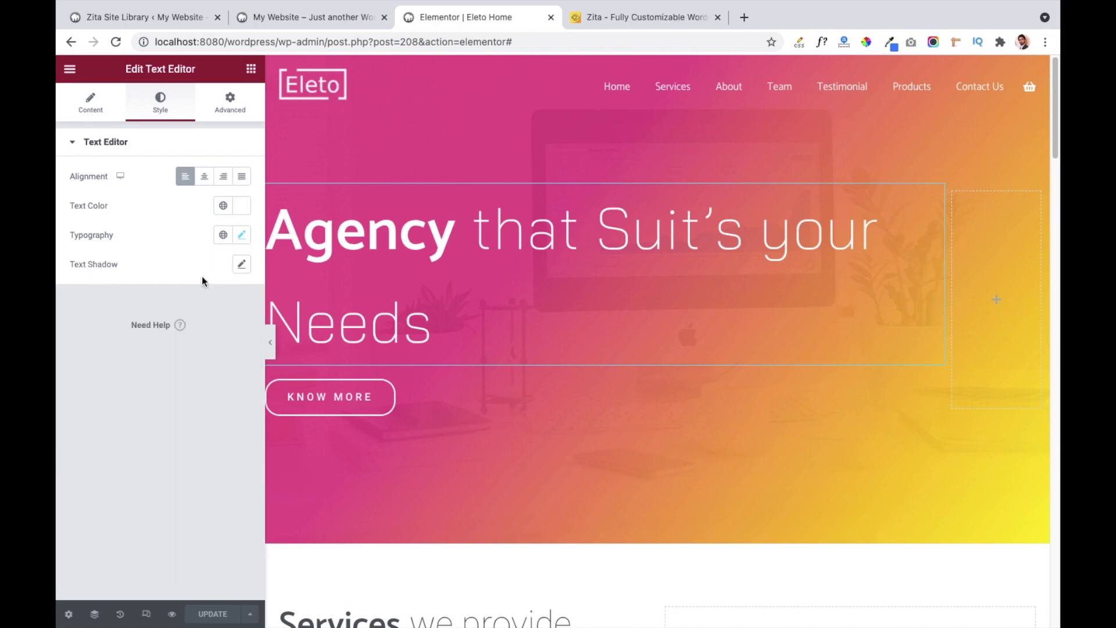
click(230, 109)
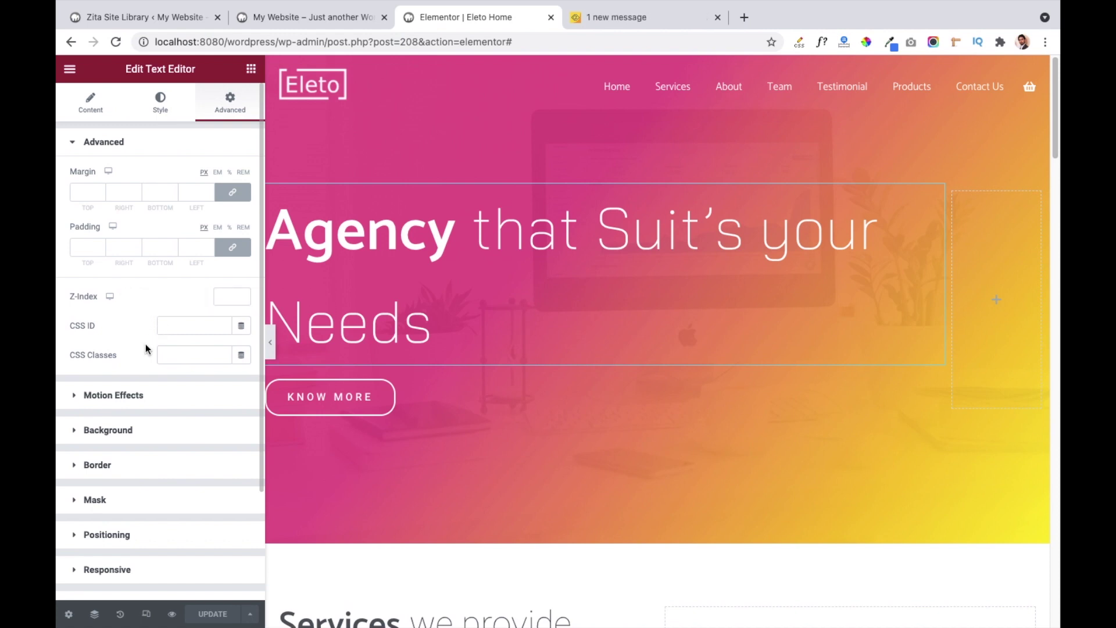
scroll(146, 345, down, 1)
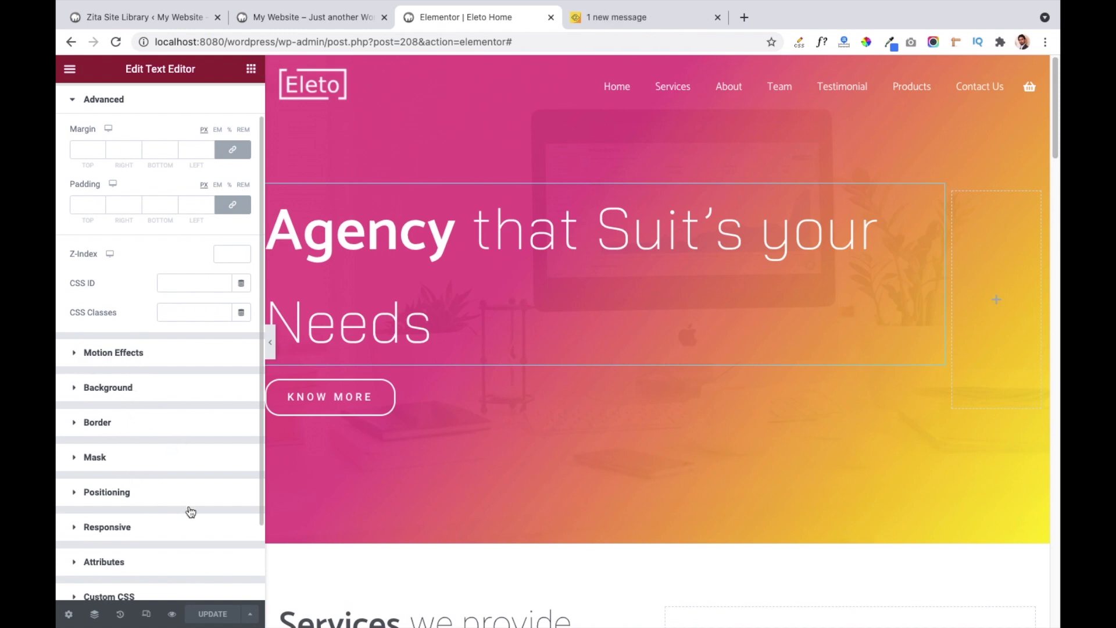
scroll(161, 526, up, 2)
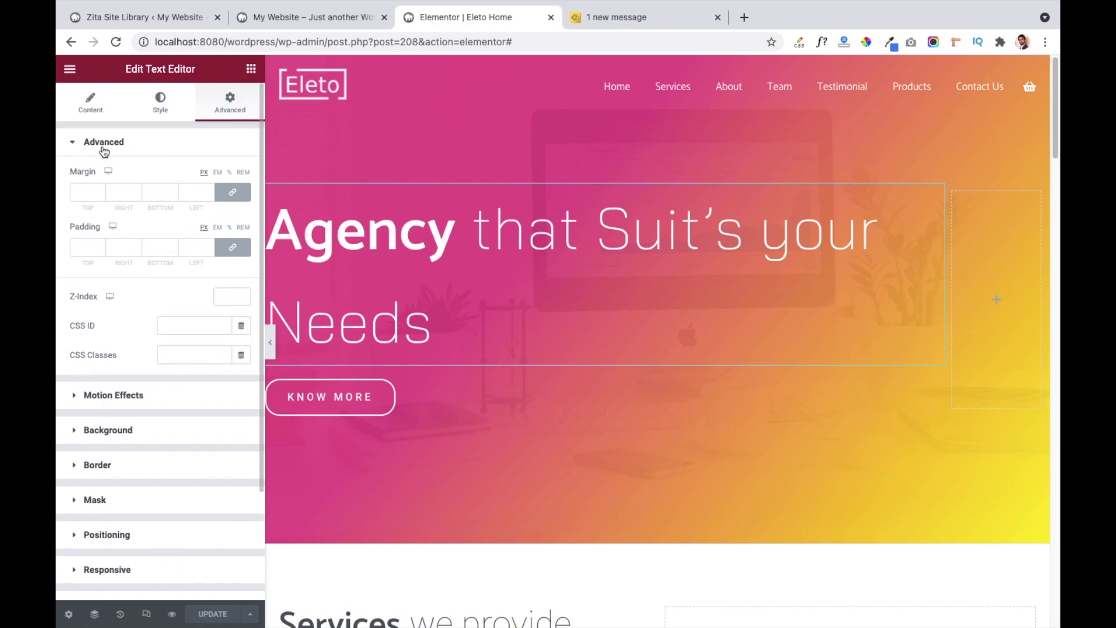
Examine the KNOW MORE button's type options, text, link and alignment settings, along with its style and advanced settings
click(339, 400)
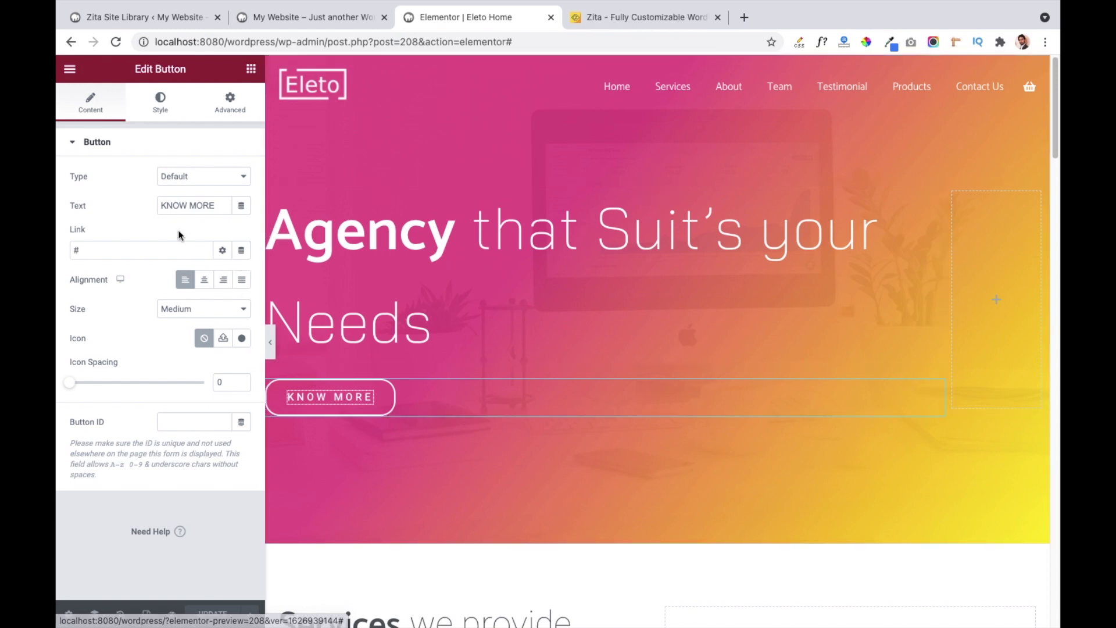
click(239, 182)
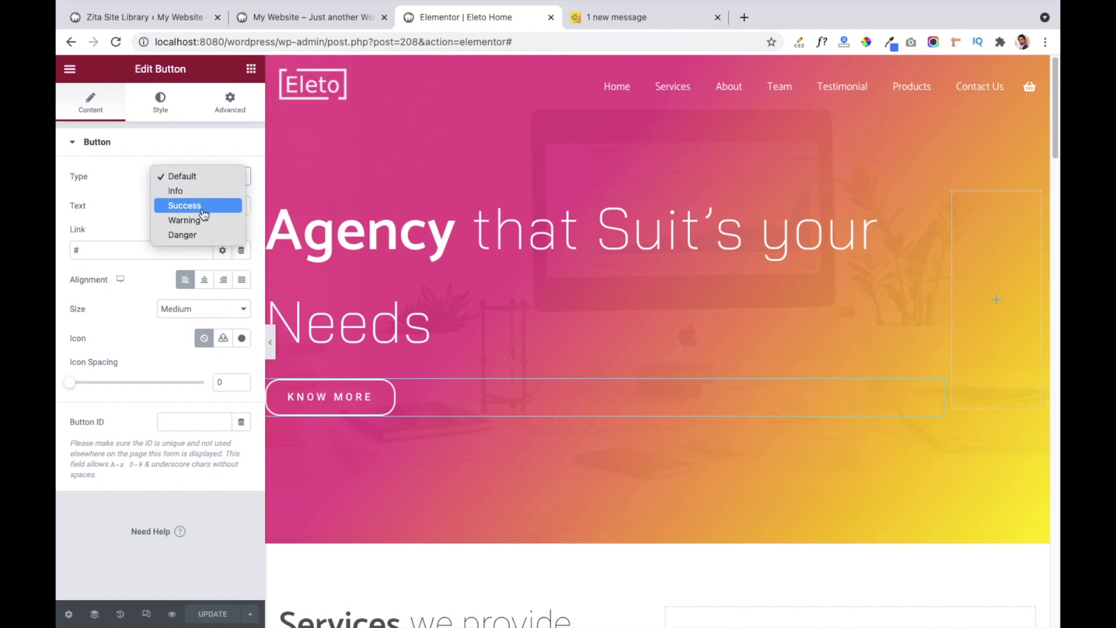
click(233, 148)
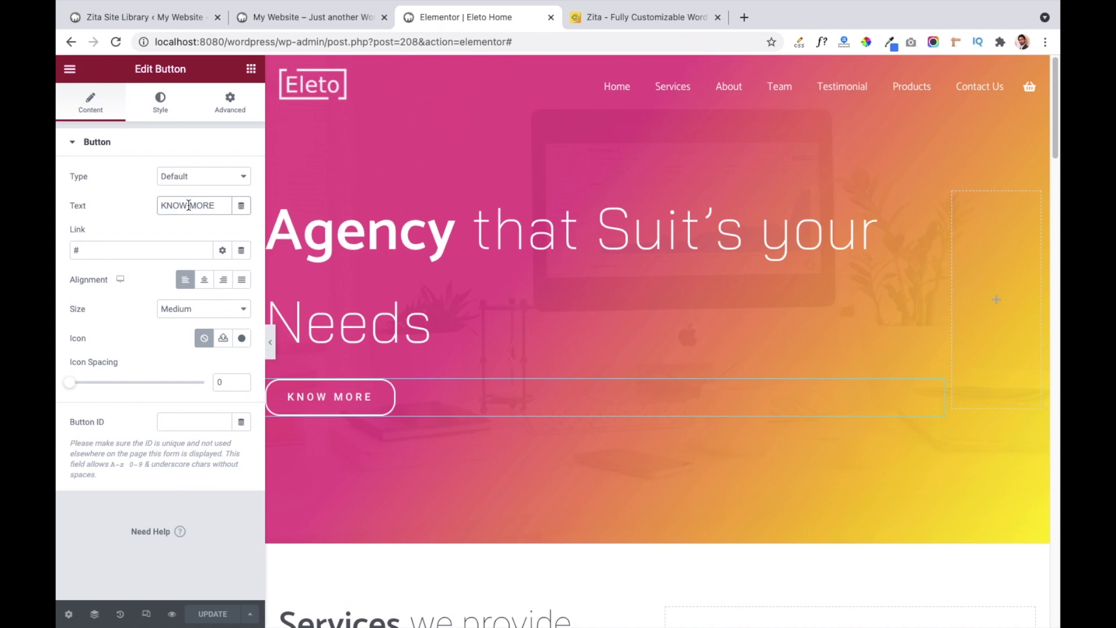
click(76, 233)
double_click(77, 230)
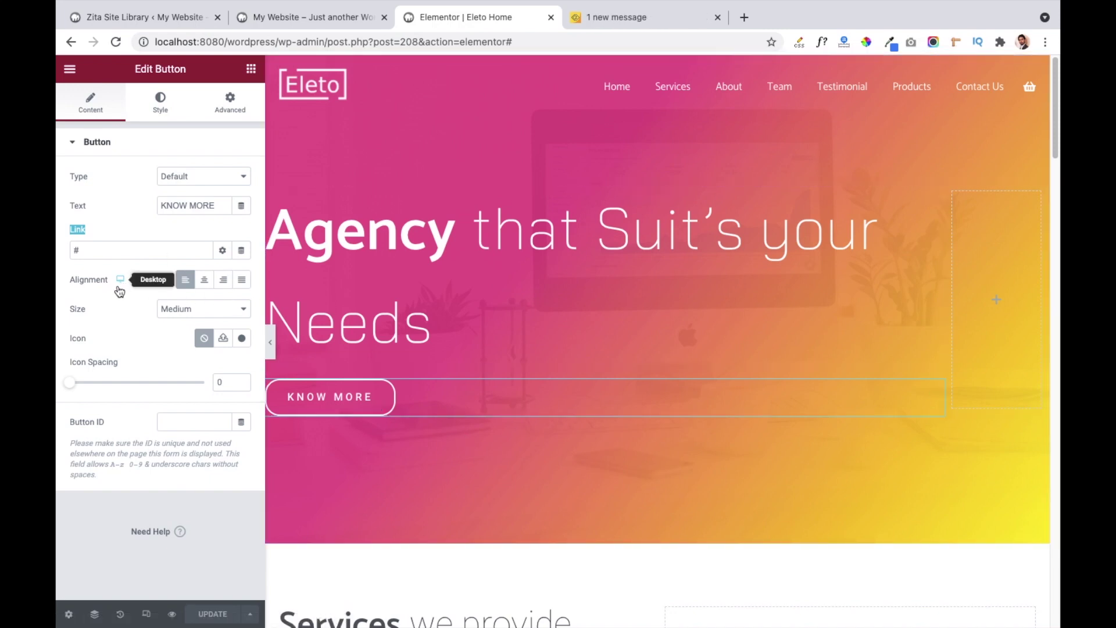
click(116, 346)
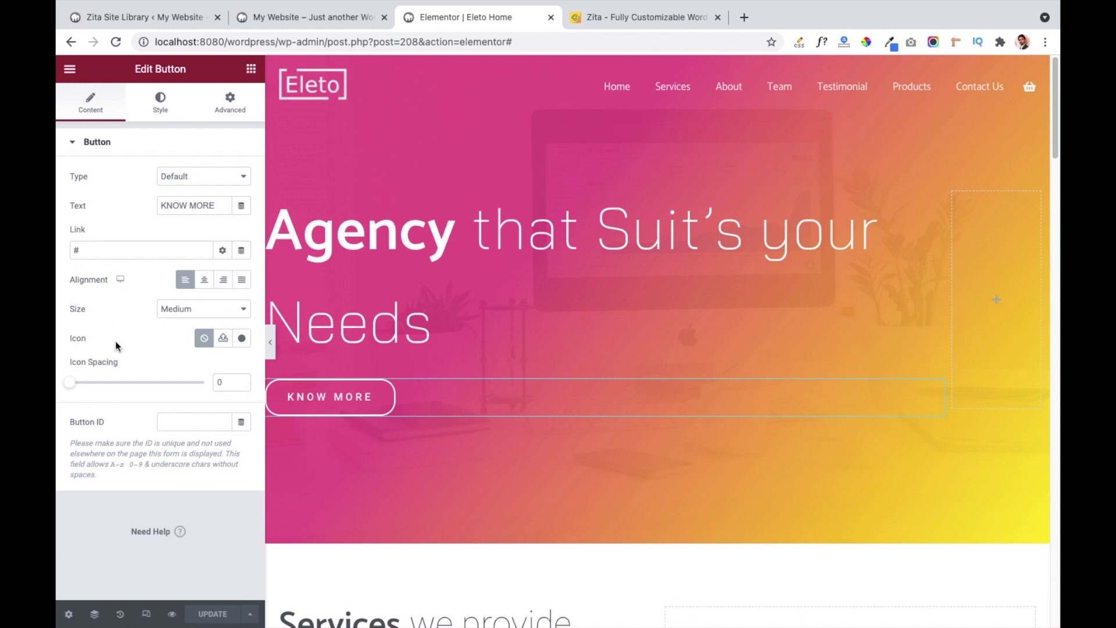
click(162, 105)
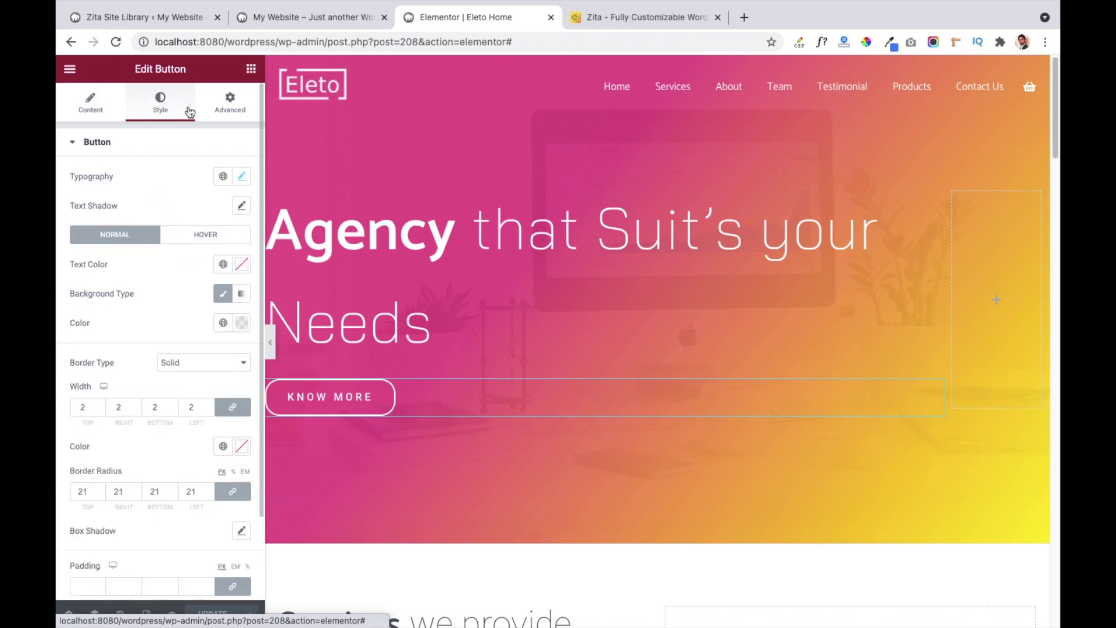
click(229, 108)
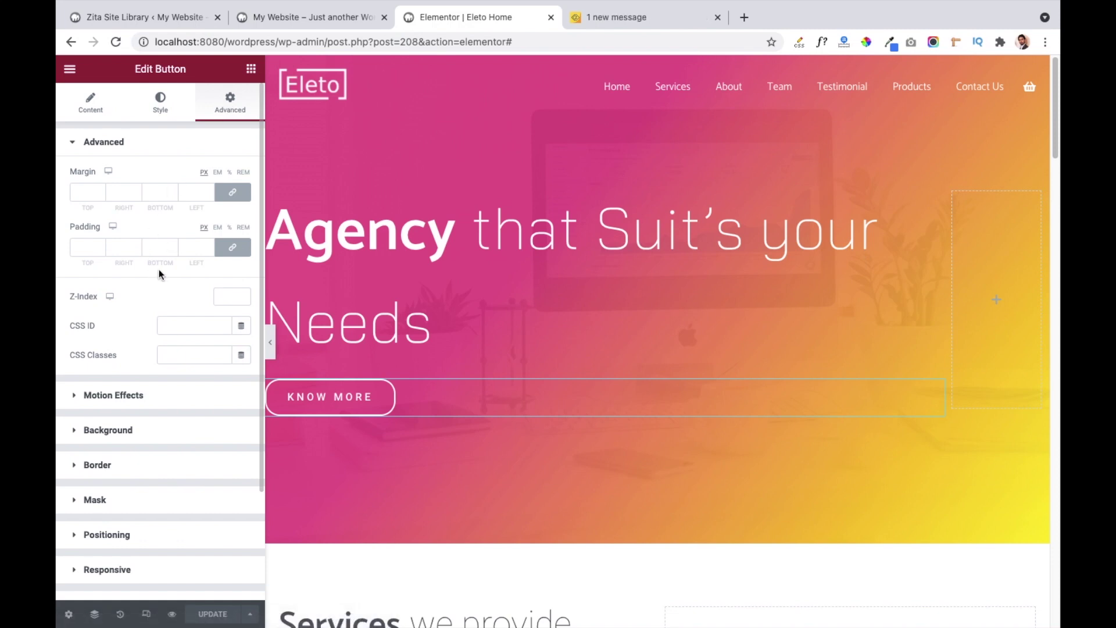
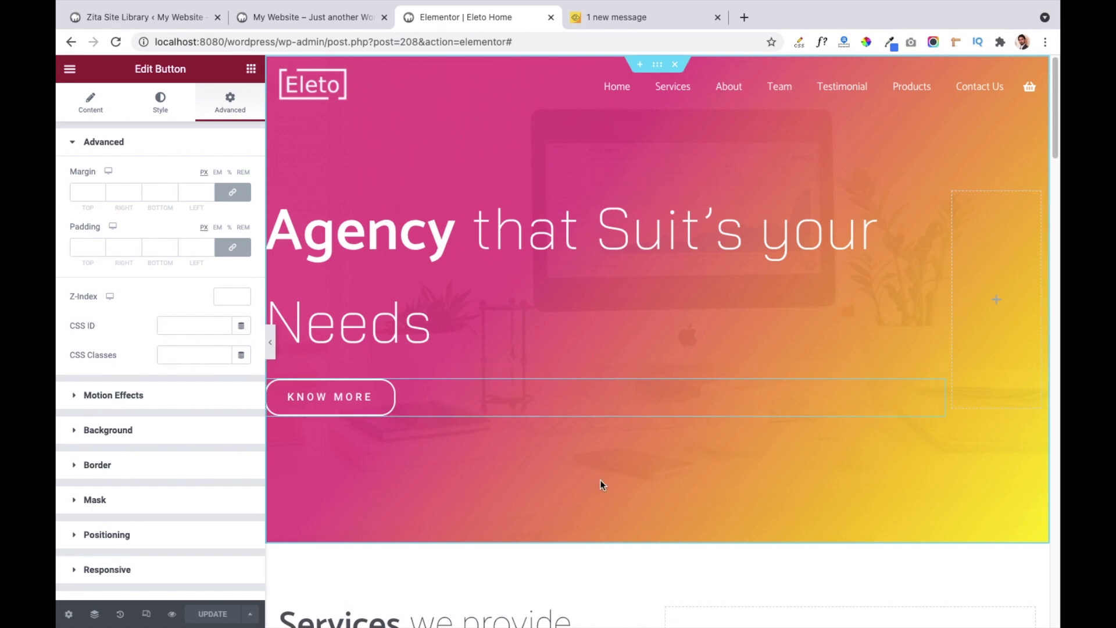
Examine the Services section's layout, background and overlay settings, trying a gradient background and returning it to Classic
scroll(439, 438, down, 6)
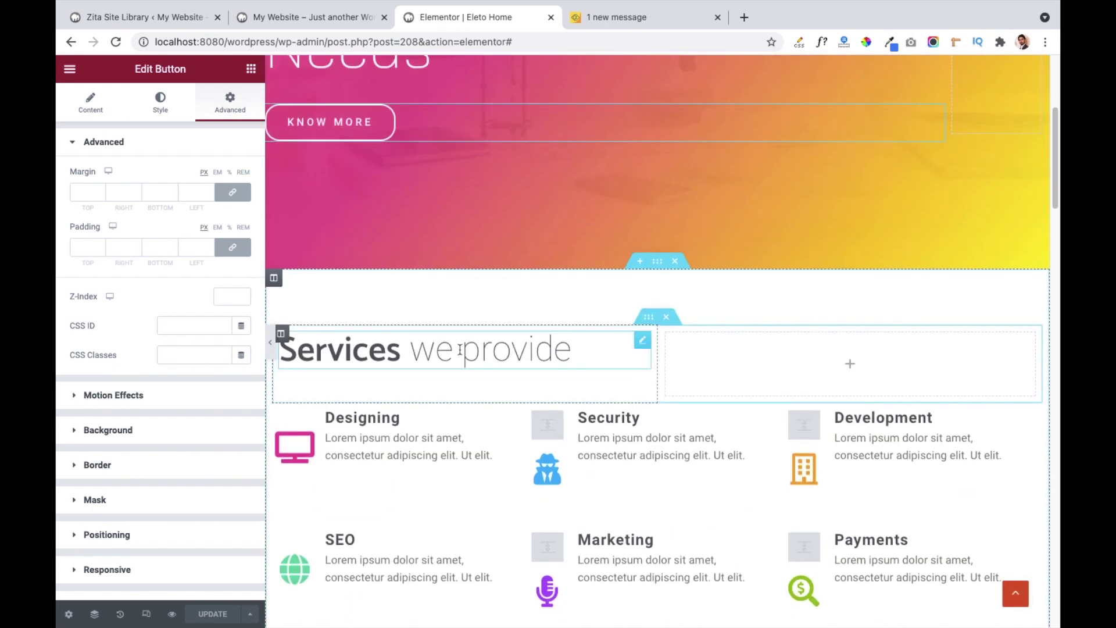
scroll(468, 302, down, 1)
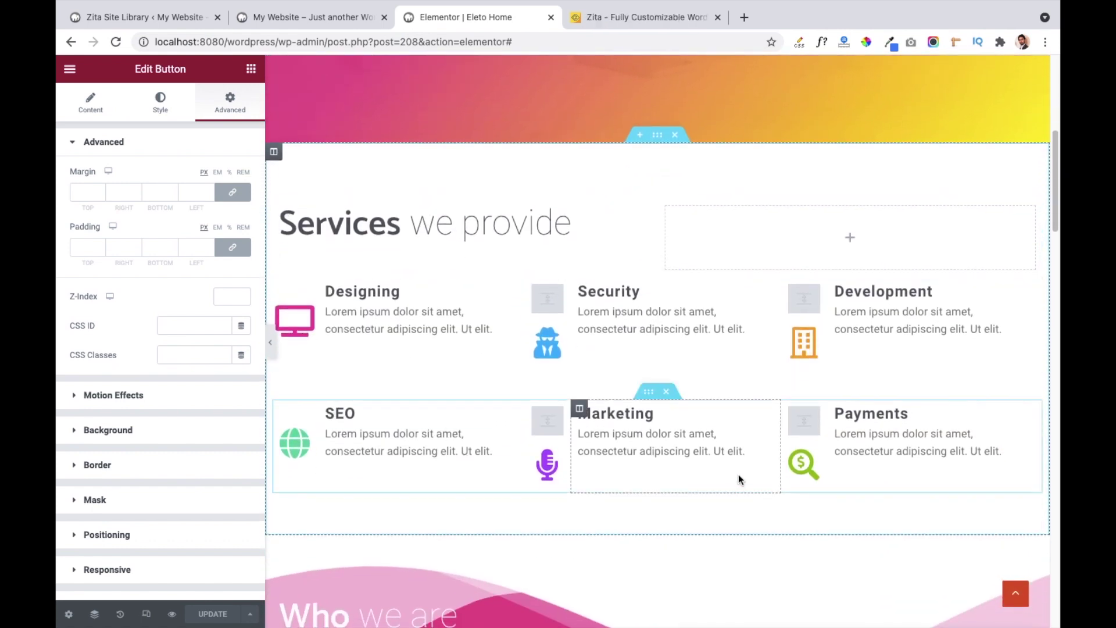
click(659, 136)
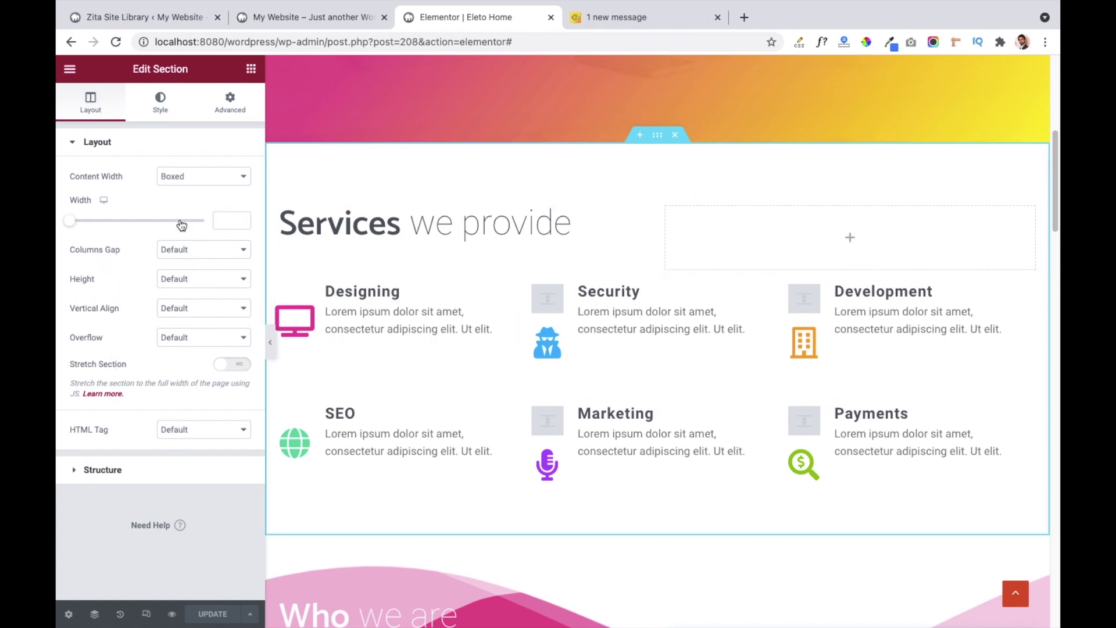
click(160, 104)
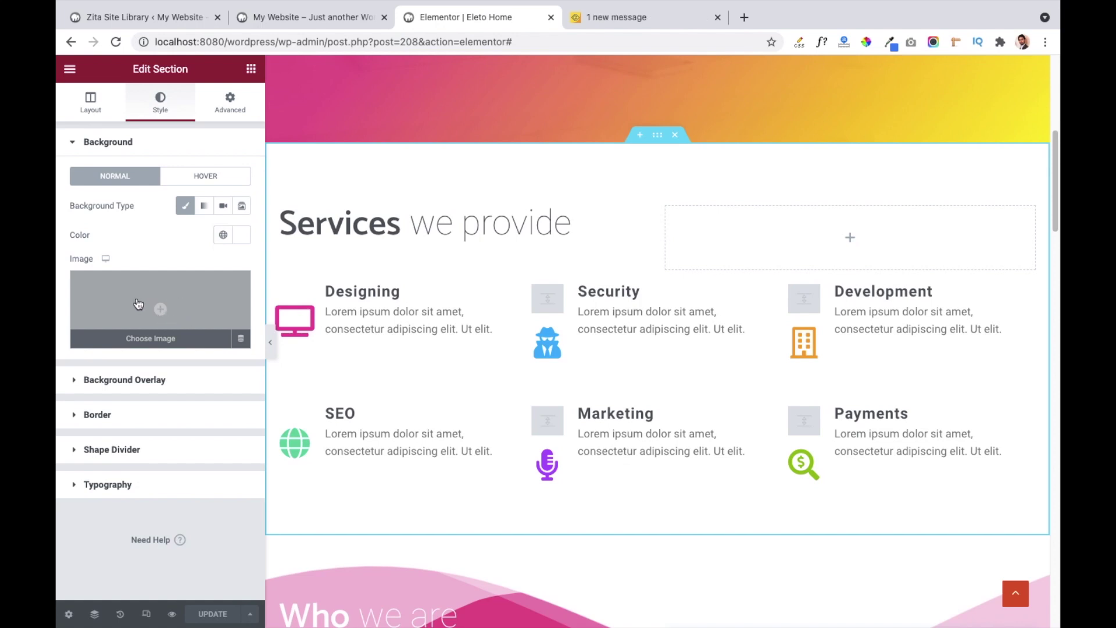
click(204, 207)
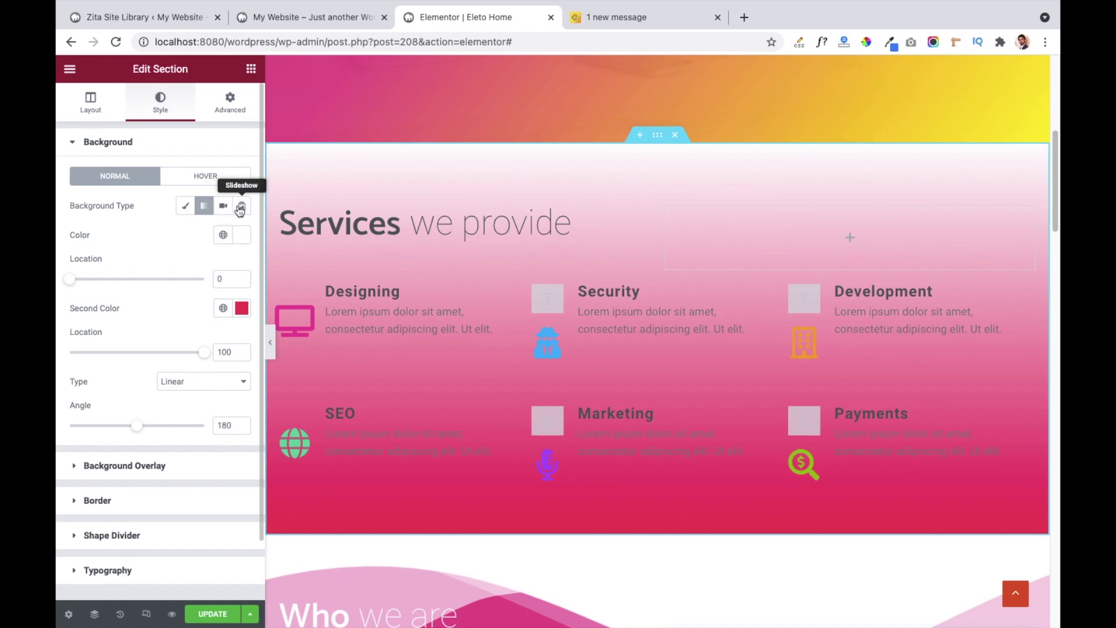
click(187, 208)
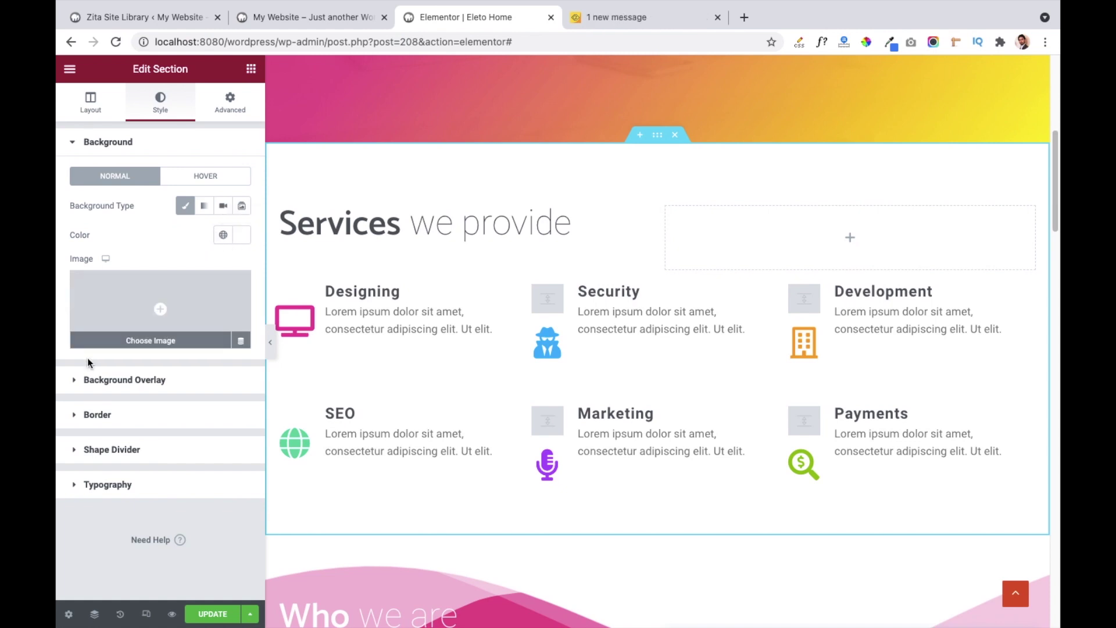
click(75, 383)
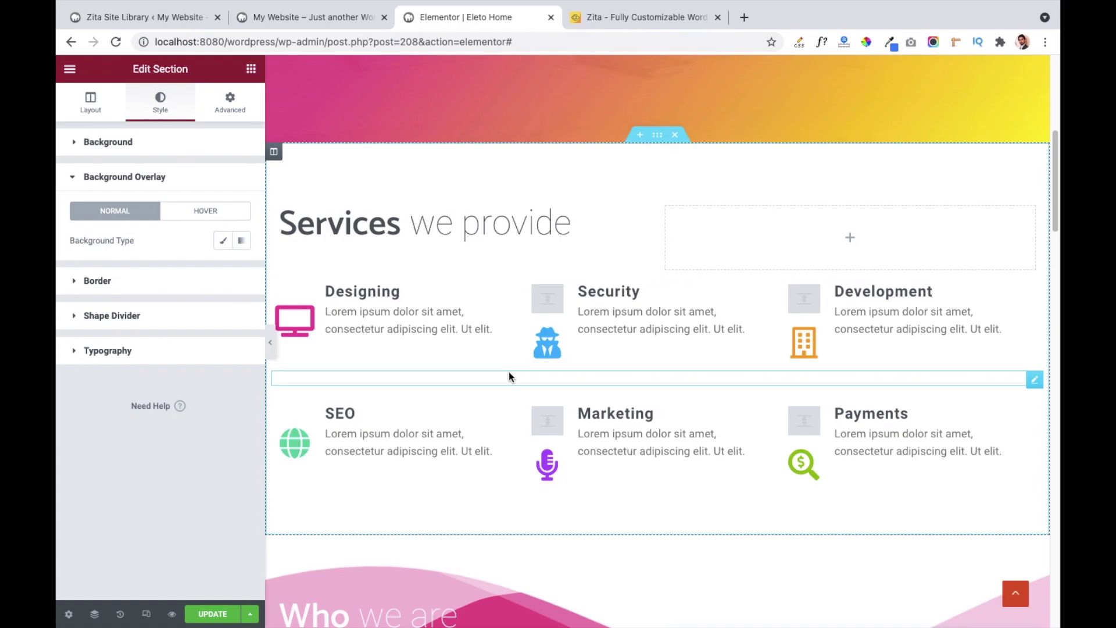
Add a new section with two equal columns below the contact section at the end of the page
click(252, 70)
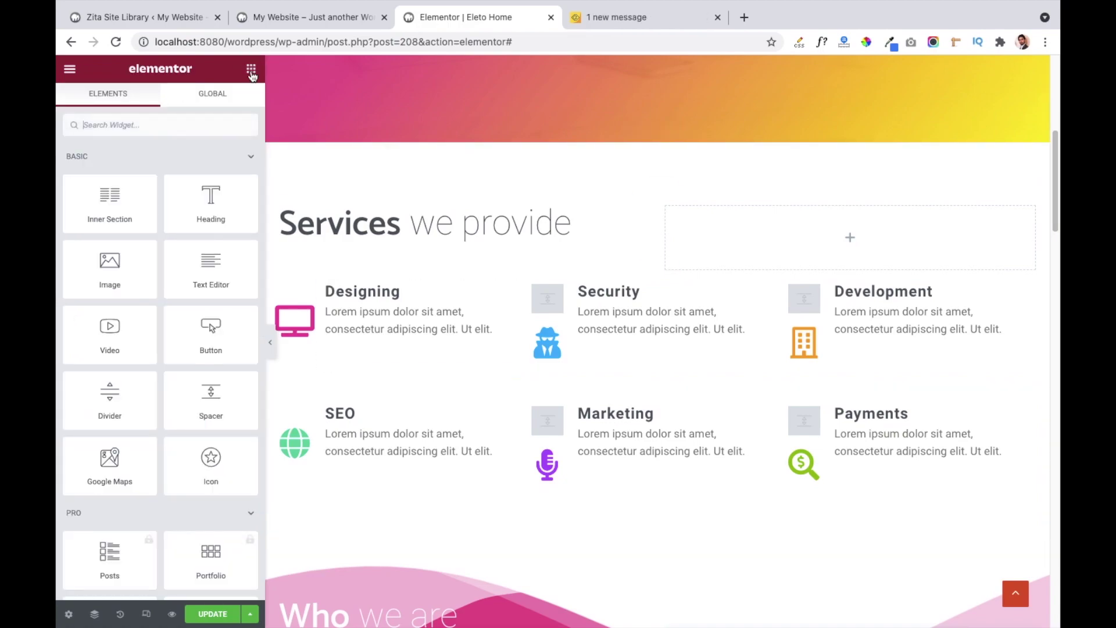
scroll(529, 402, down, 14)
scroll(525, 399, down, 15)
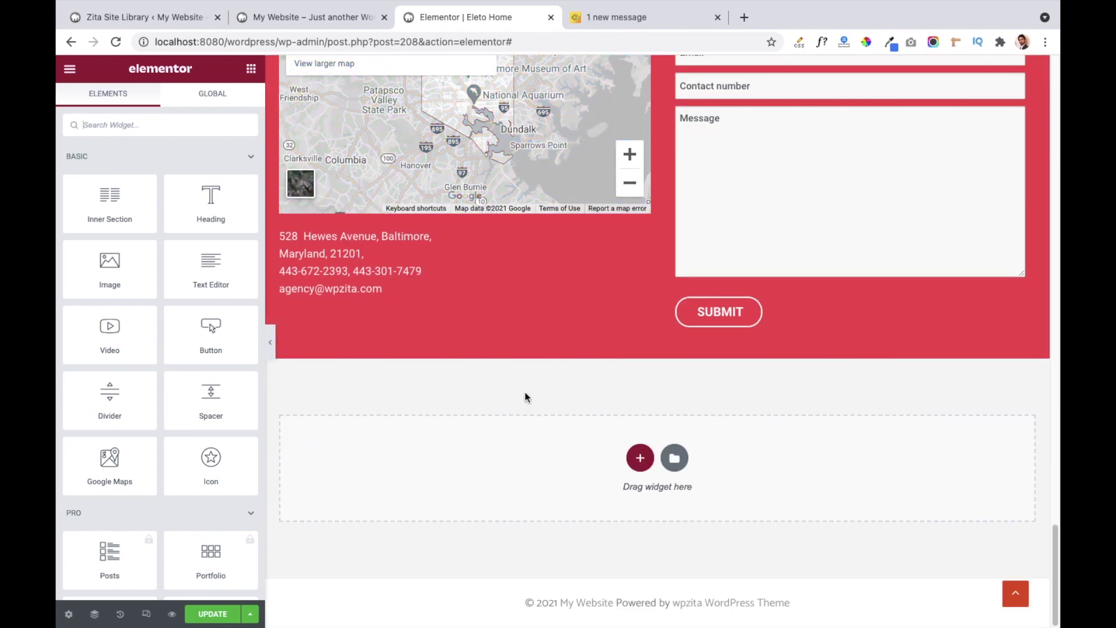
click(641, 457)
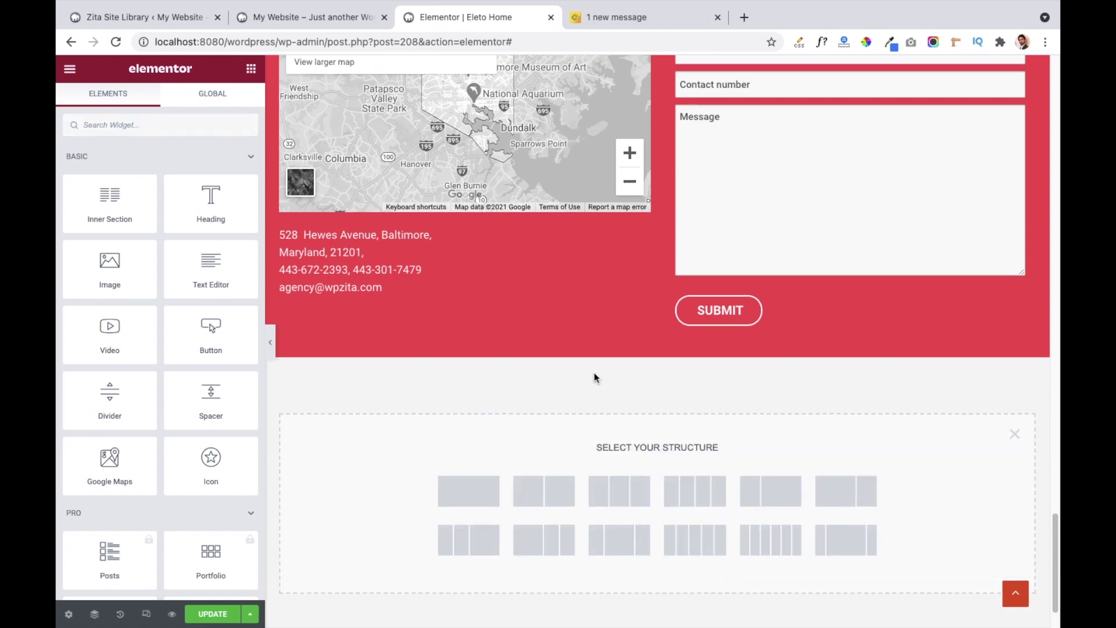
scroll(593, 375, down, 2)
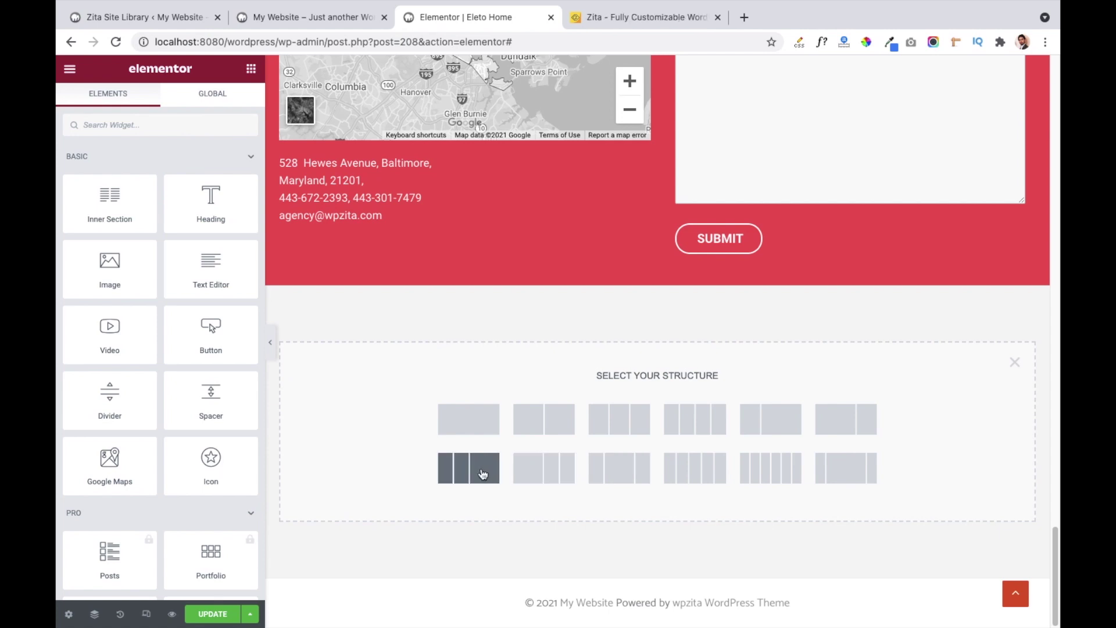
click(540, 423)
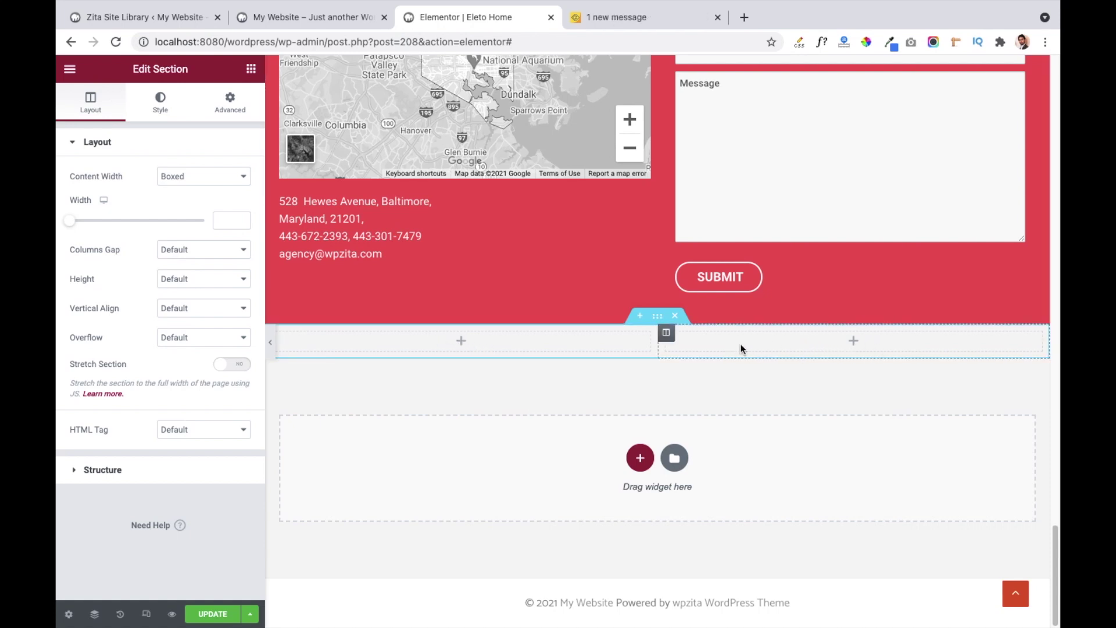
Place a Text Editor widget in the new section's left column with a Button widget beneath it
click(461, 343)
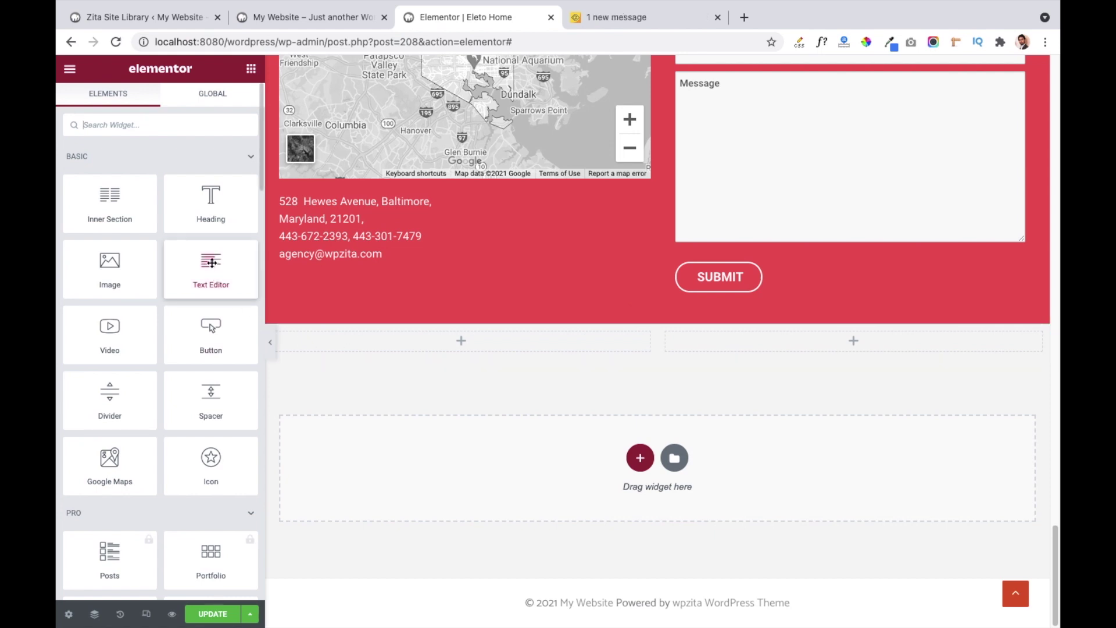
drag(212, 263, 453, 346)
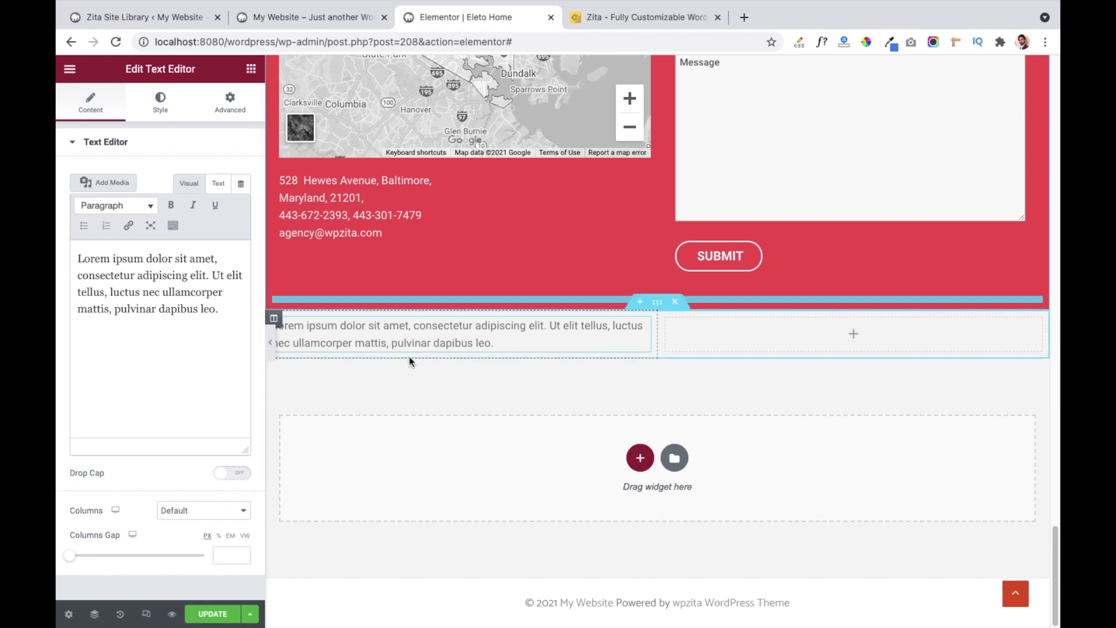
click(251, 71)
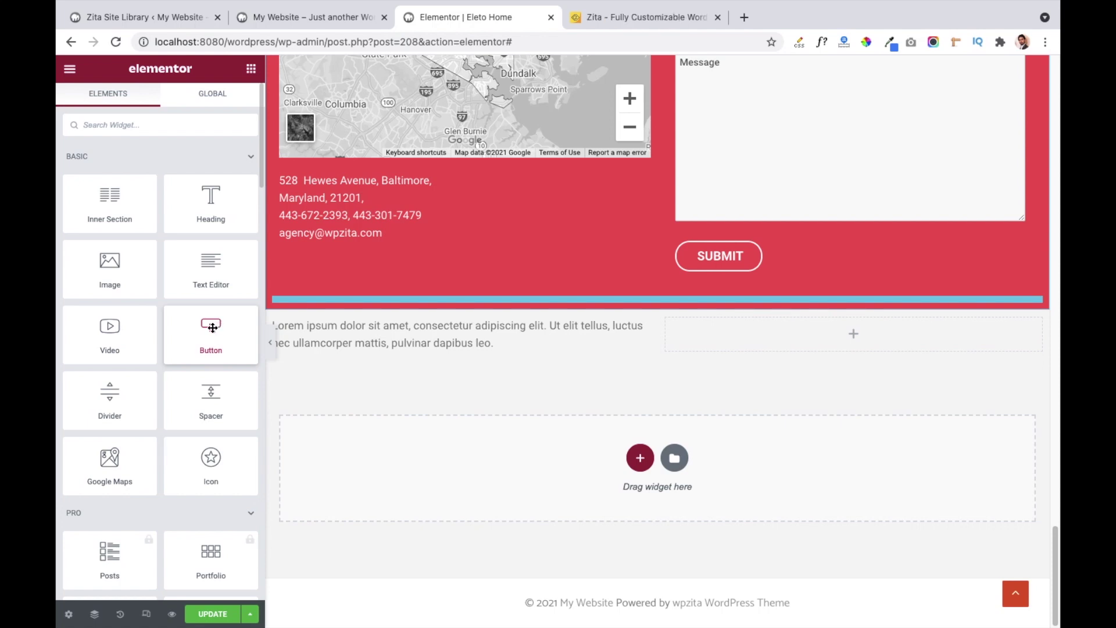
drag(213, 327, 438, 347)
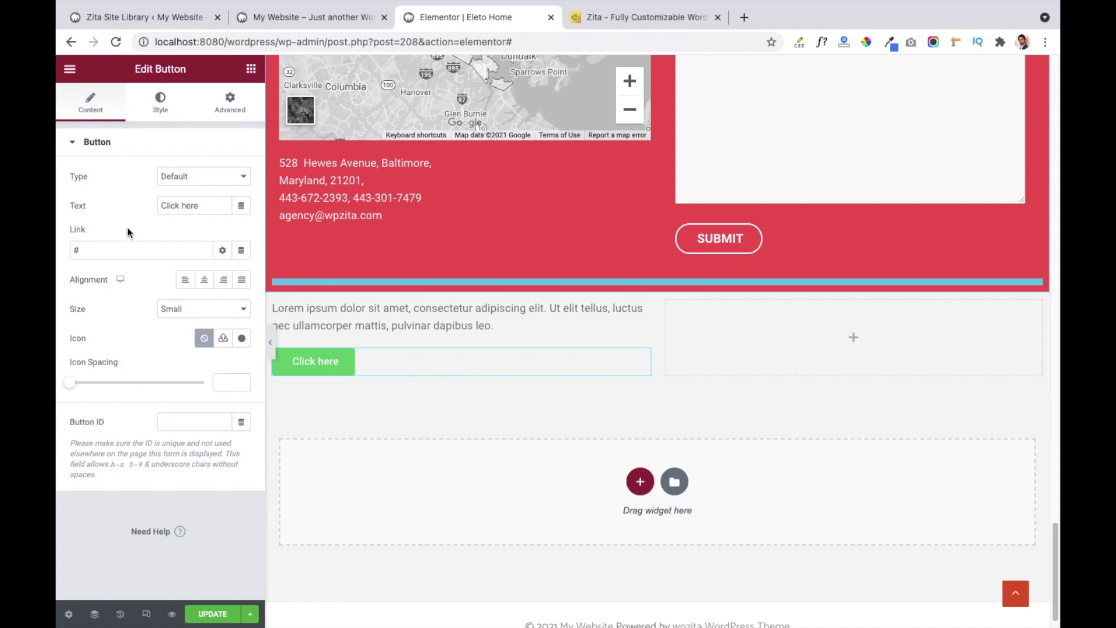
Examine the text and style settings of the new Click here button
click(178, 208)
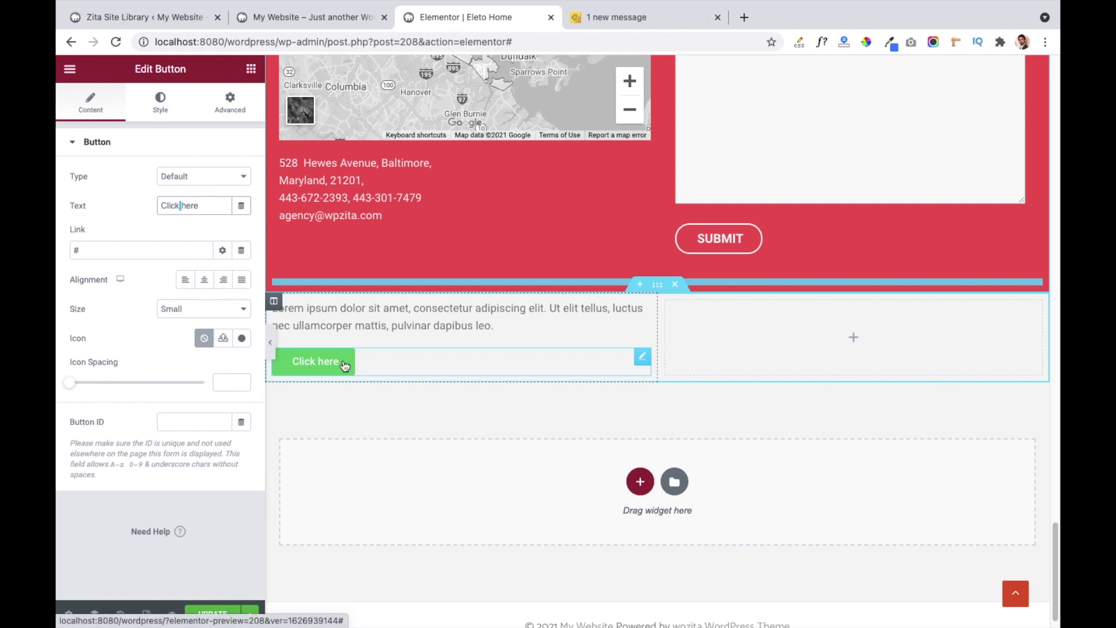
click(161, 108)
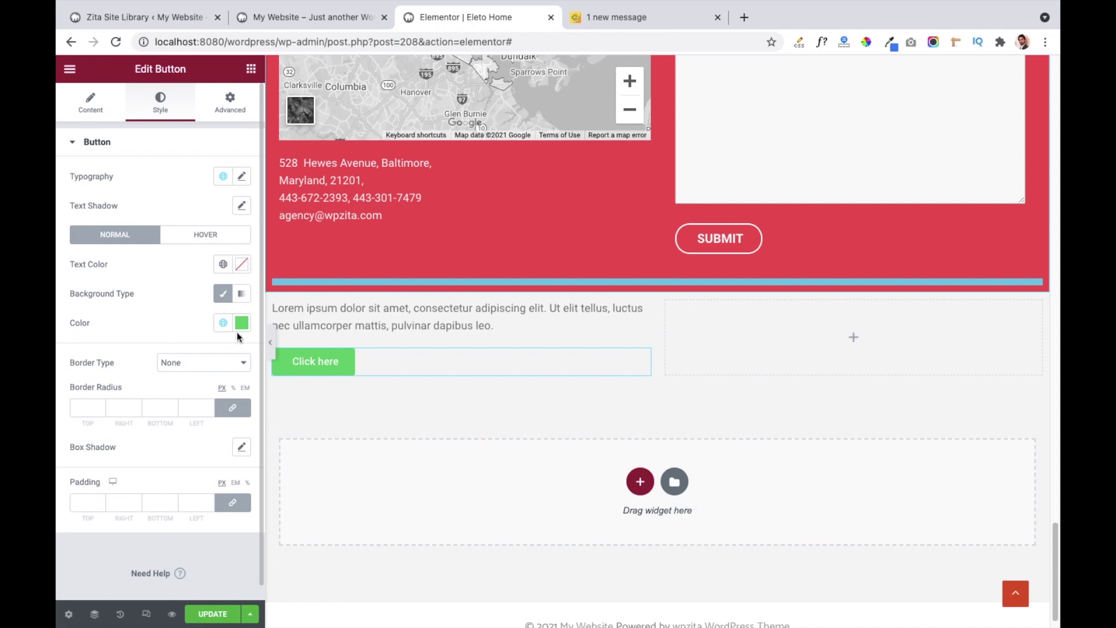
click(90, 103)
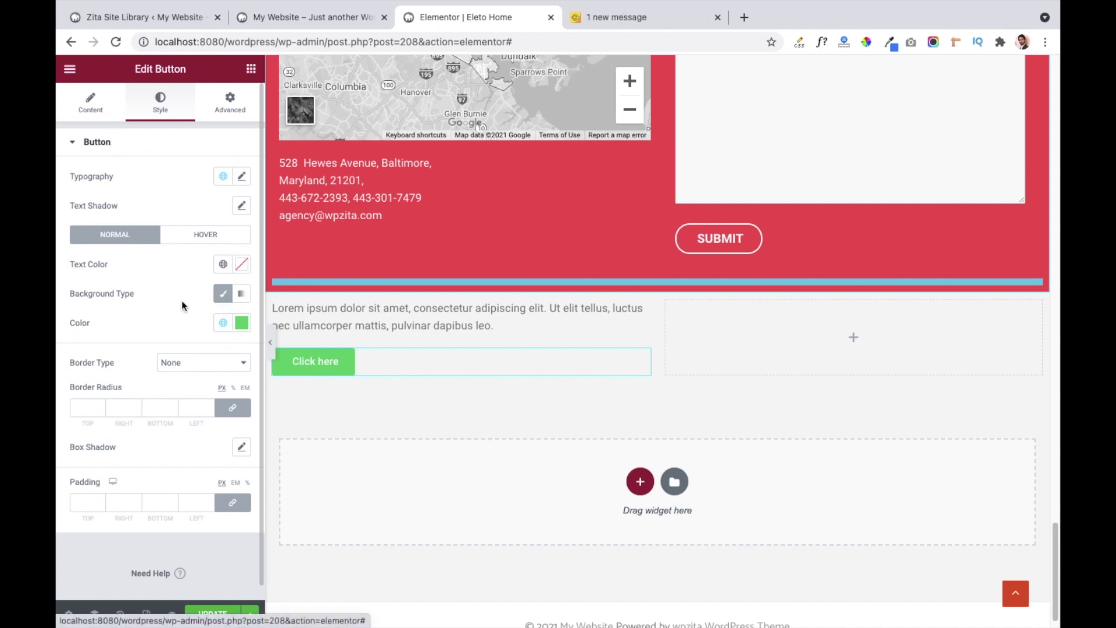
Place an Image widget in the new section's right column and fill it with team3.jpg from the Media Library
click(852, 343)
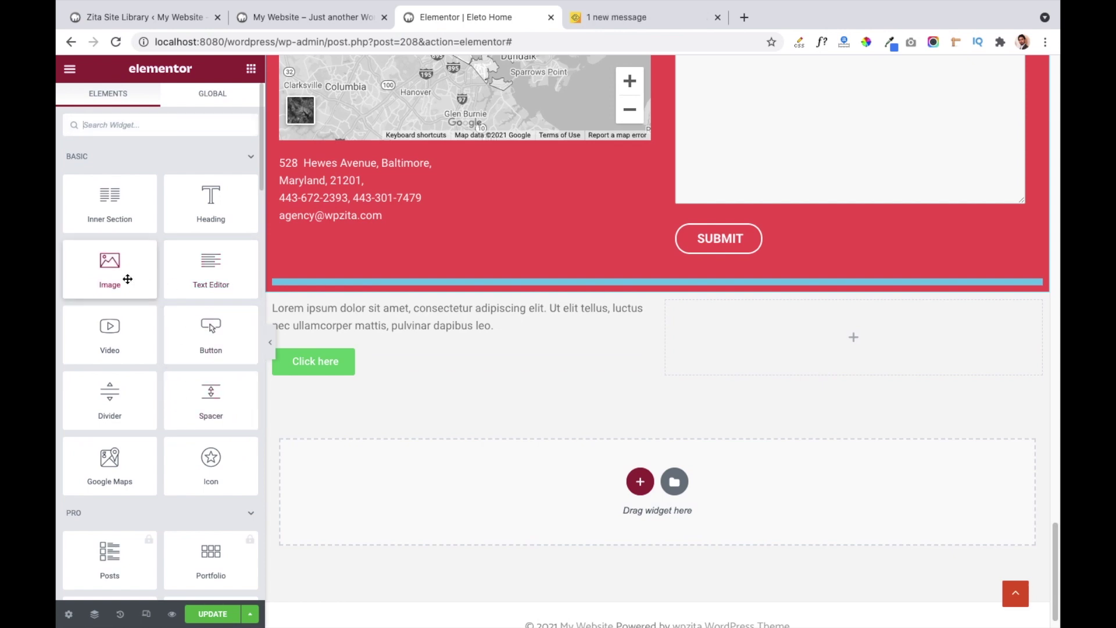
drag(109, 265, 844, 340)
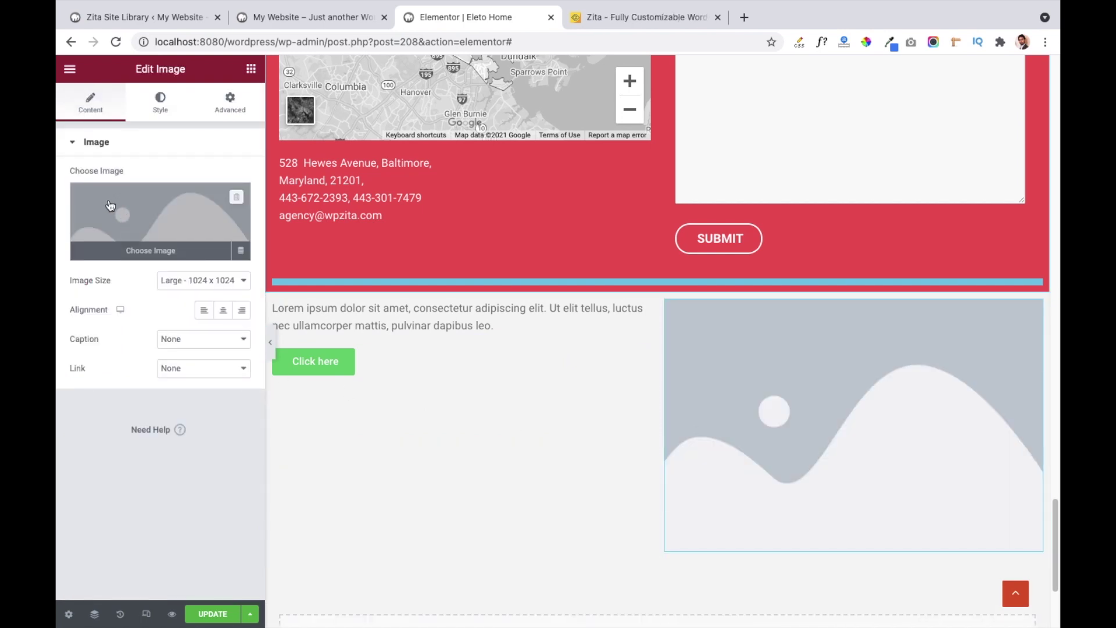
click(146, 253)
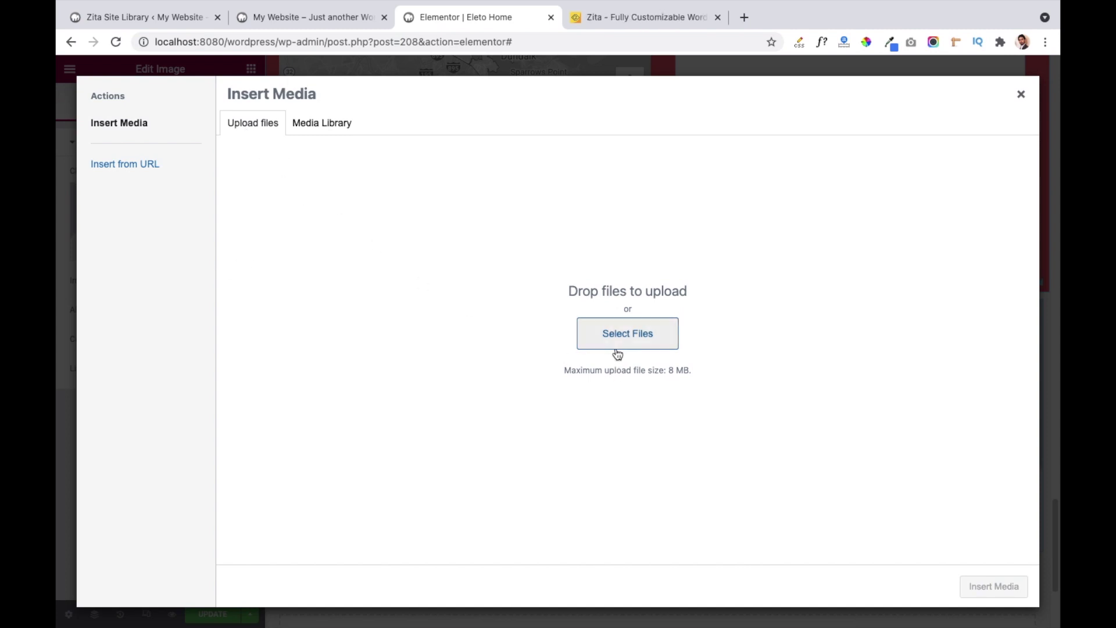
click(316, 127)
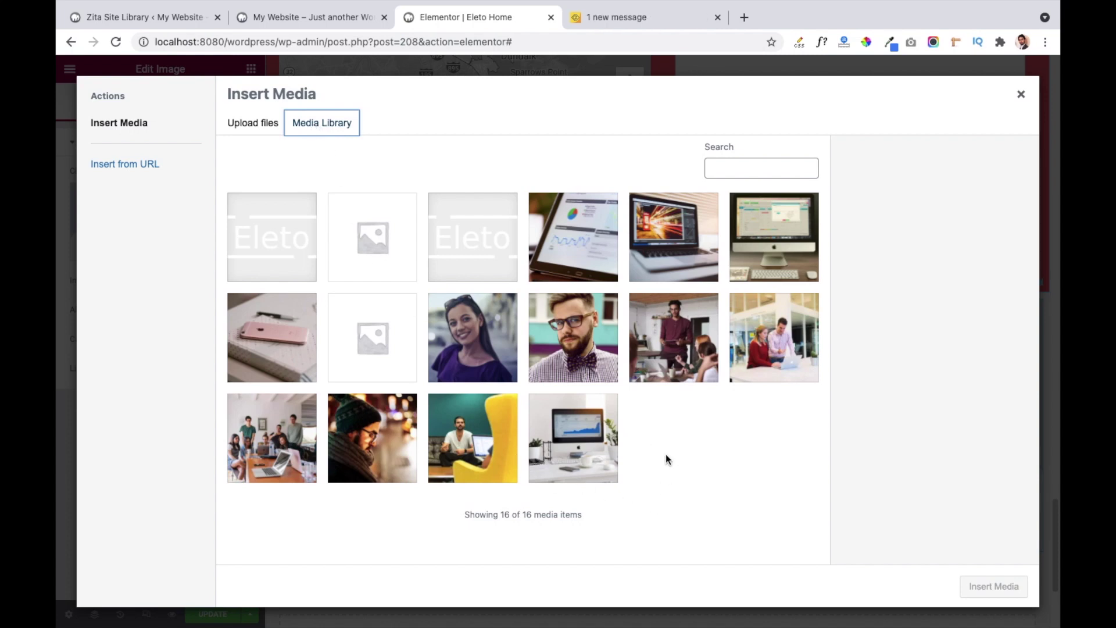
click(673, 337)
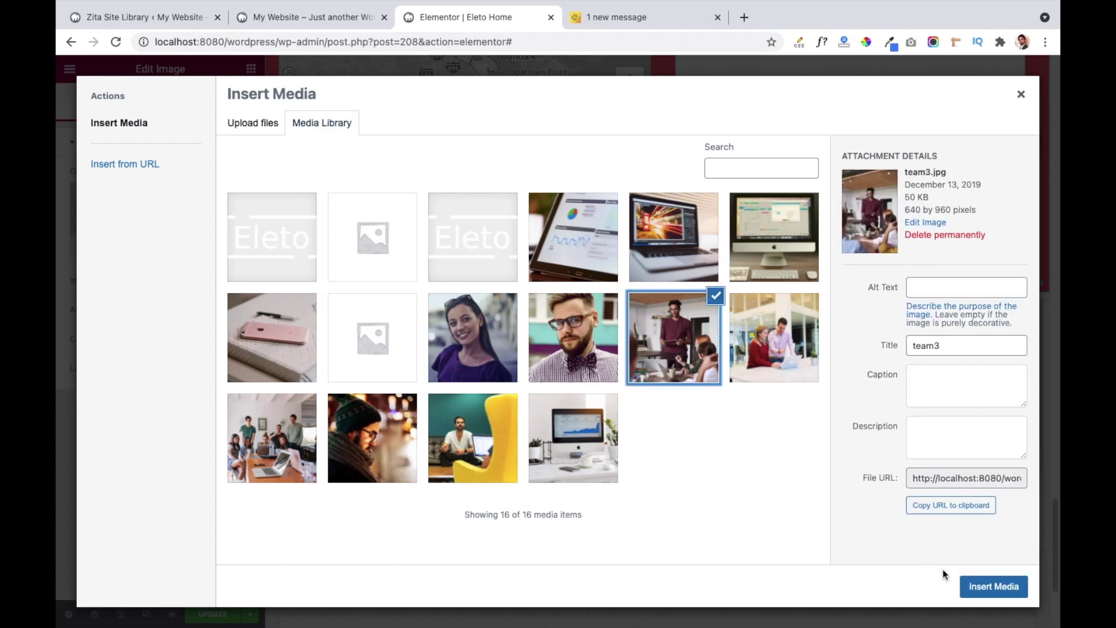
click(987, 587)
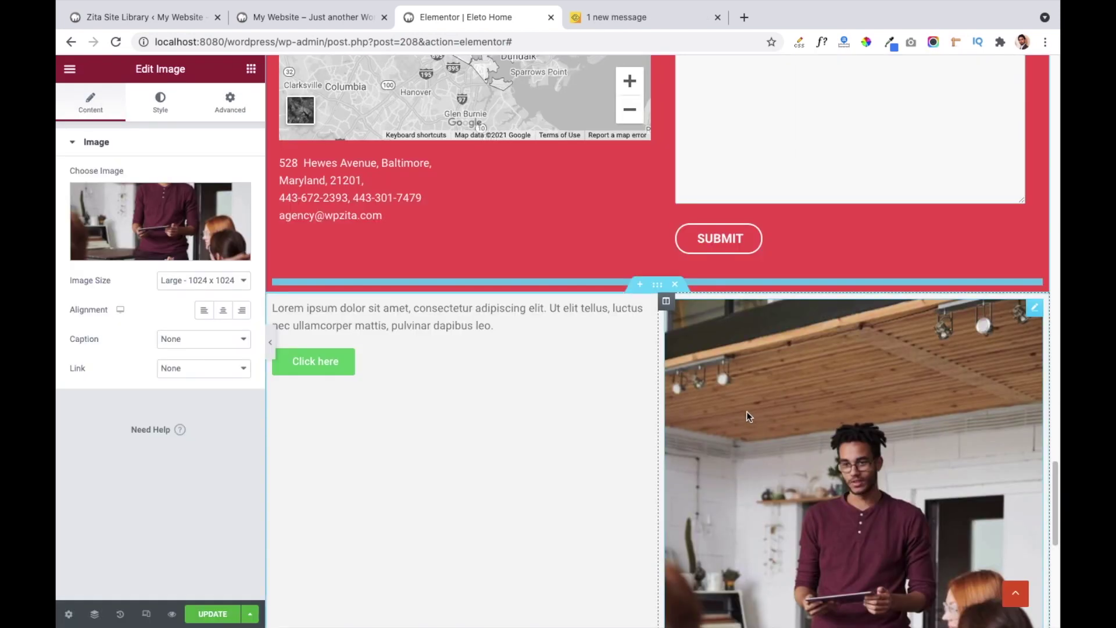
scroll(683, 452, down, 5)
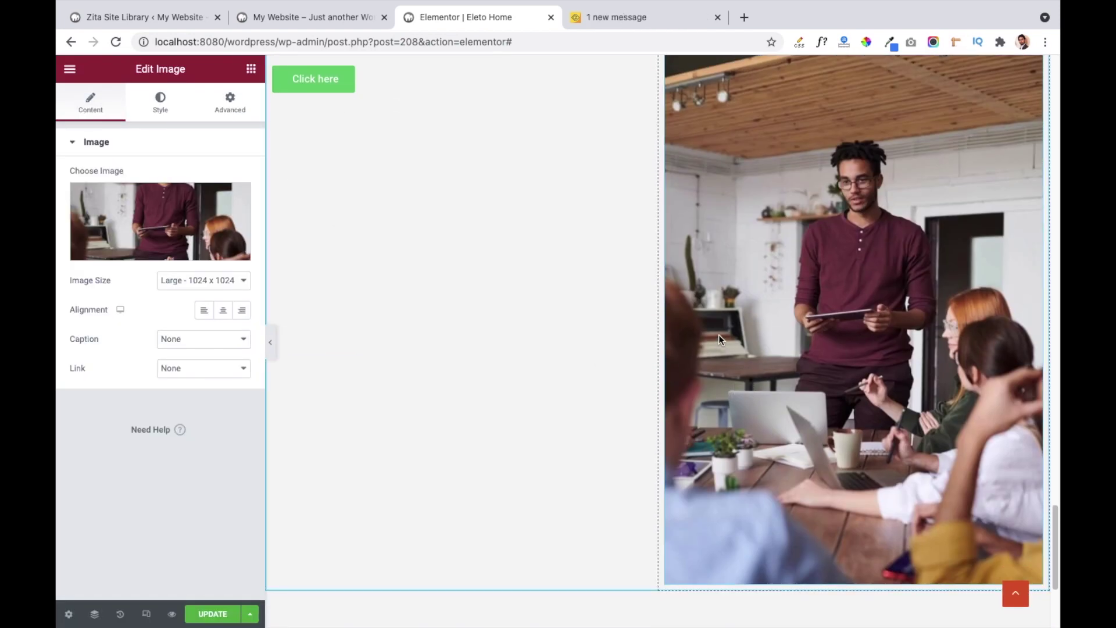
scroll(585, 346, up, 2)
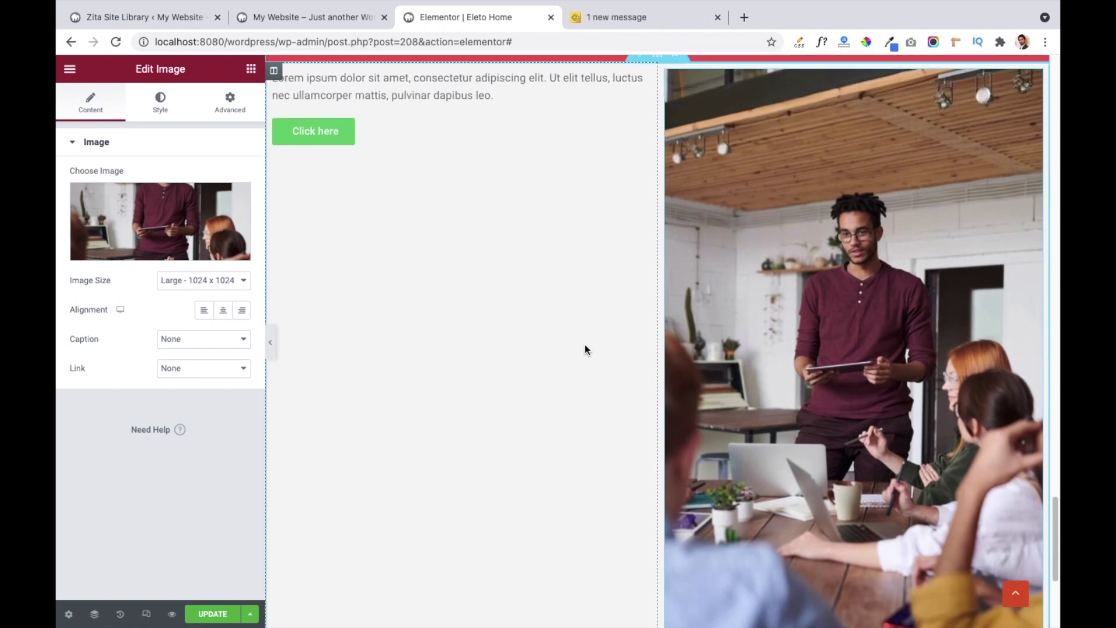
Set the size of the team photo in the new section's right column to Medium - 300 x 300
scroll(506, 363, down, 1)
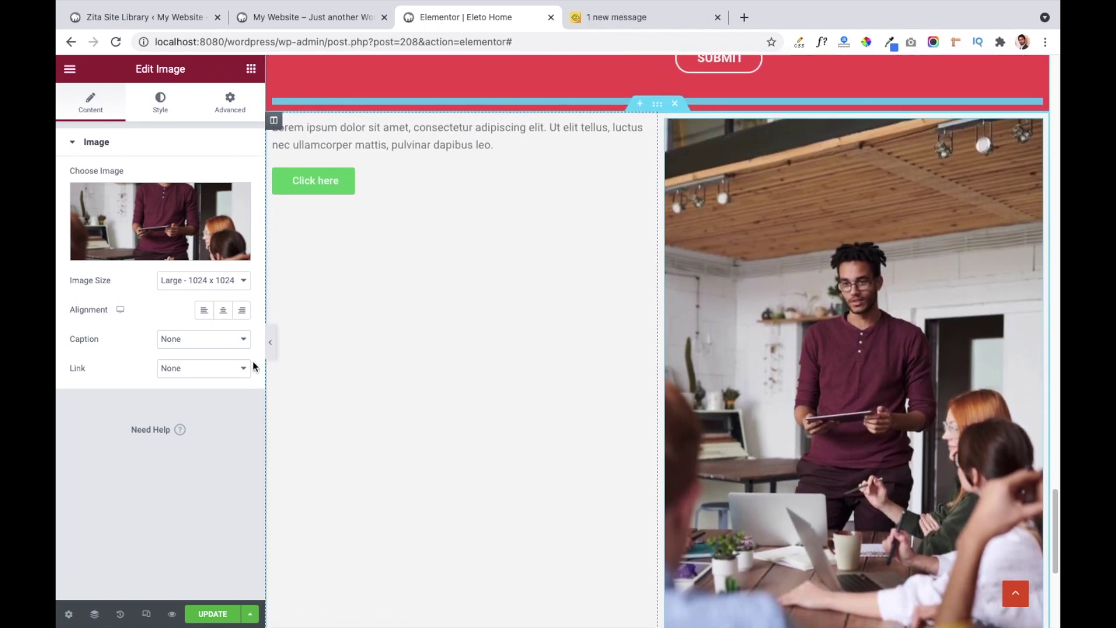
click(240, 282)
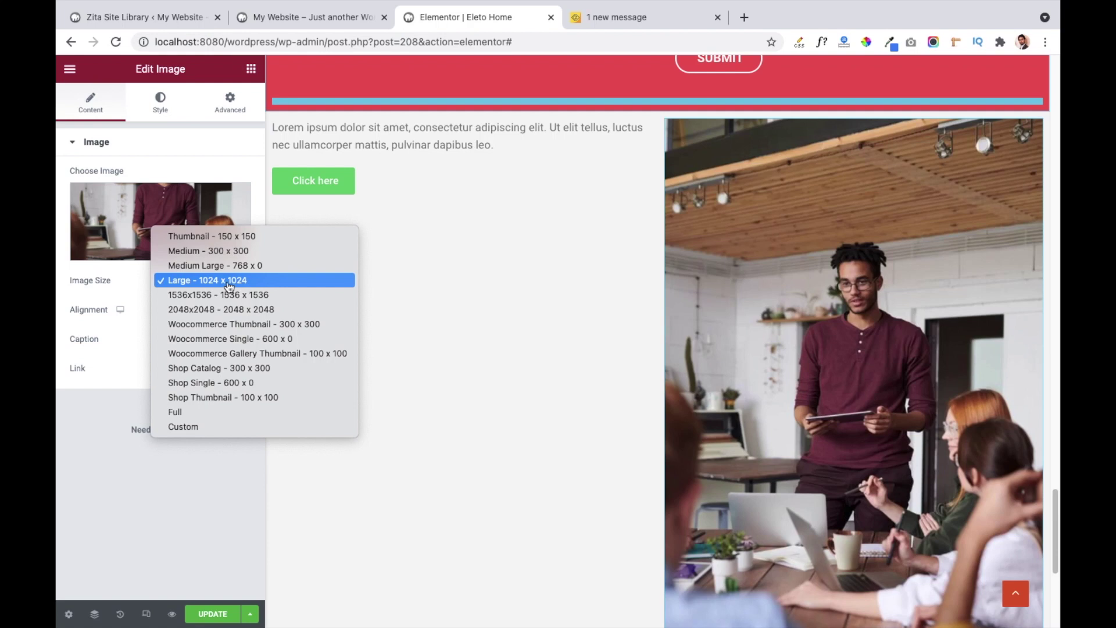
click(191, 252)
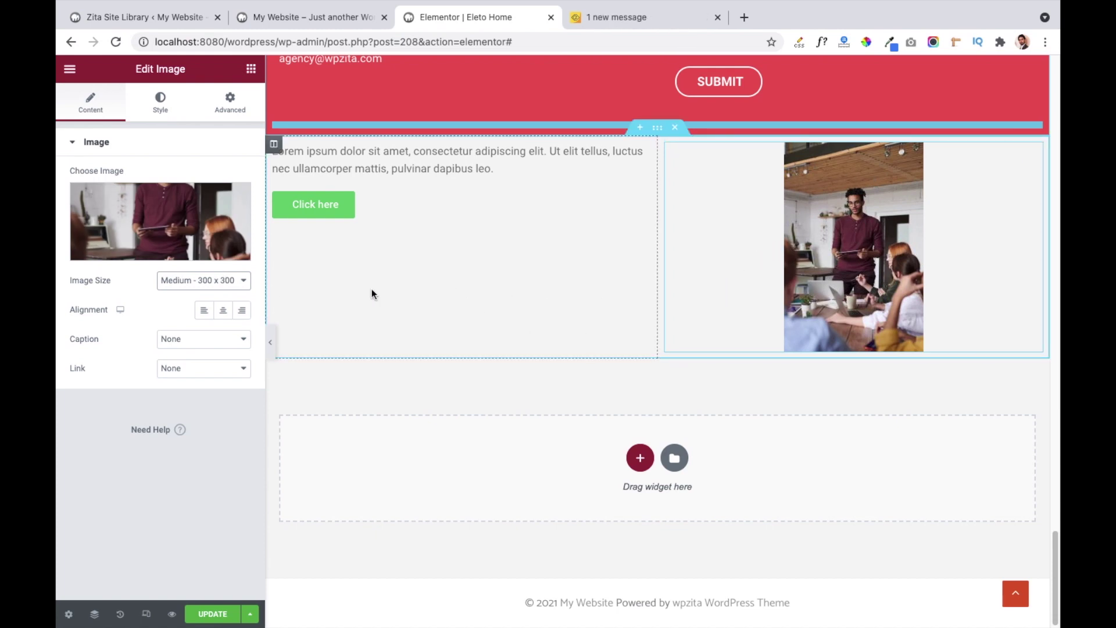
Add a Spacer widget above the text in the new section's left column and set its space to 60 px
scroll(401, 314, up, 2)
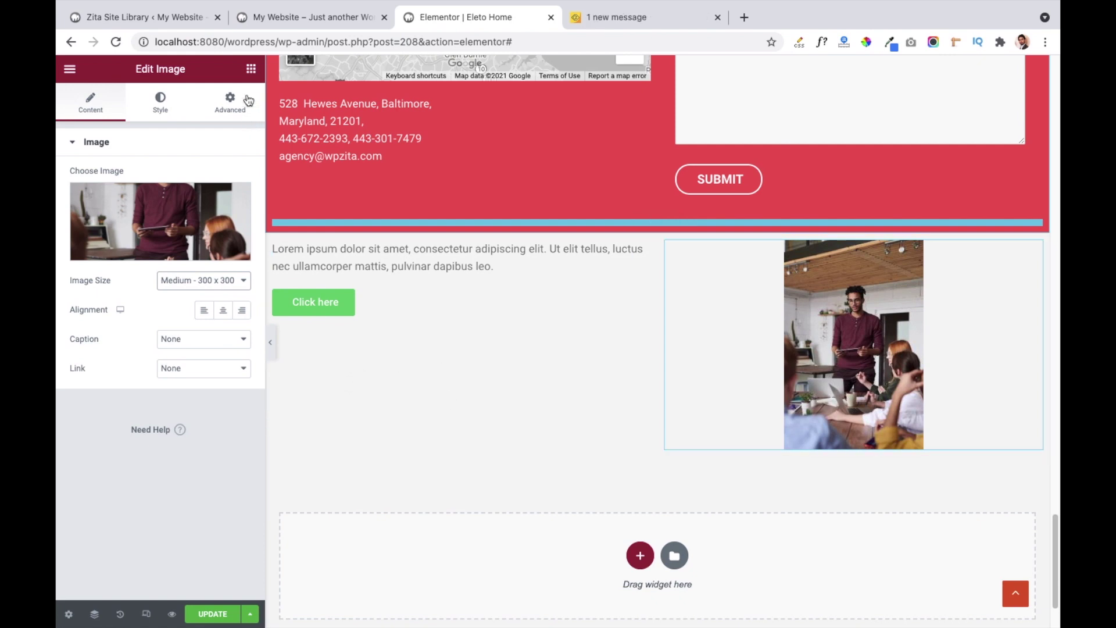
key(Escape)
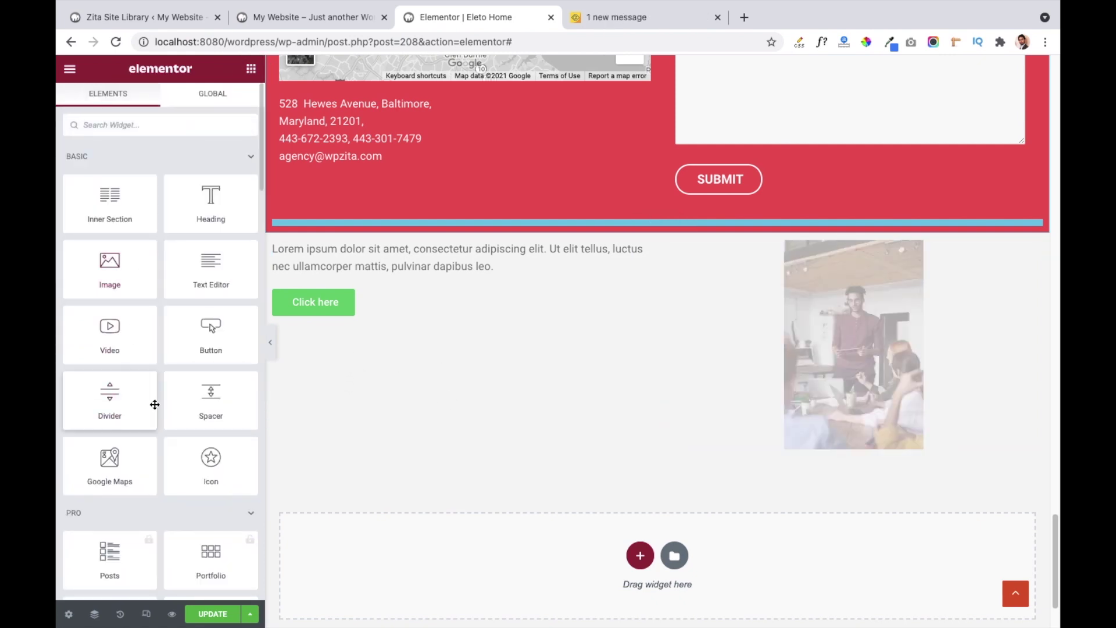
drag(210, 395, 442, 243)
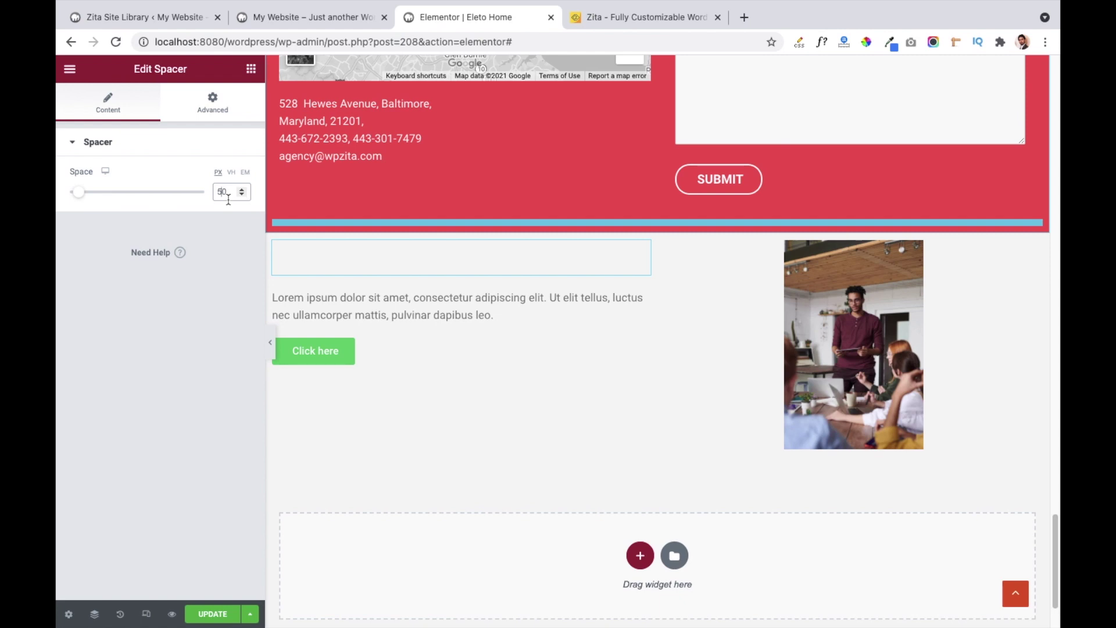
key(BackSpace)
text(6)
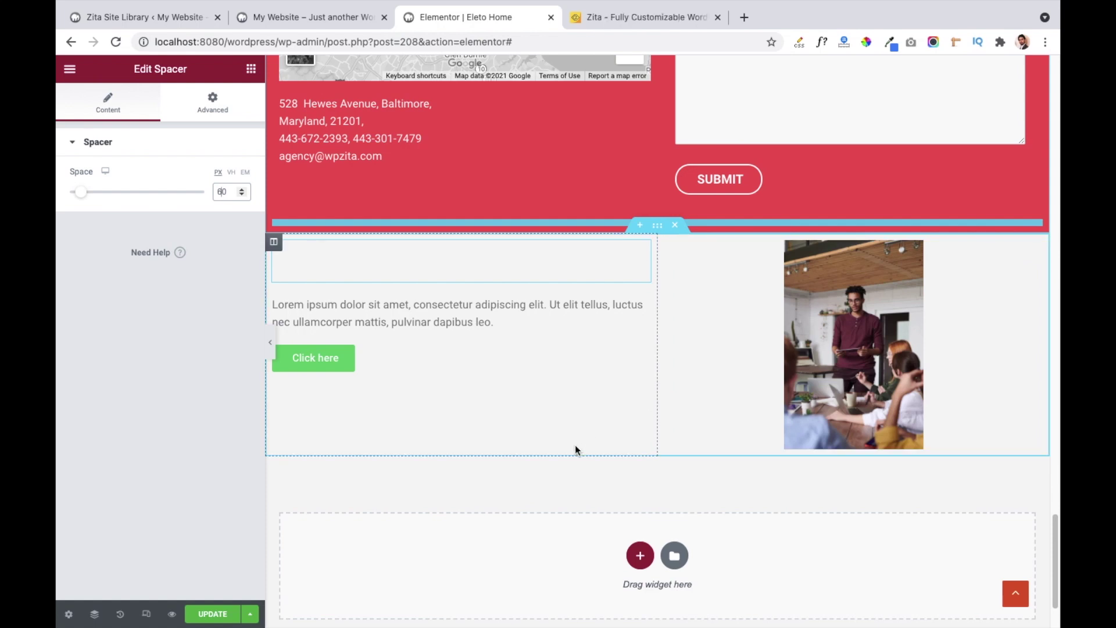
scroll(567, 444, down, 1)
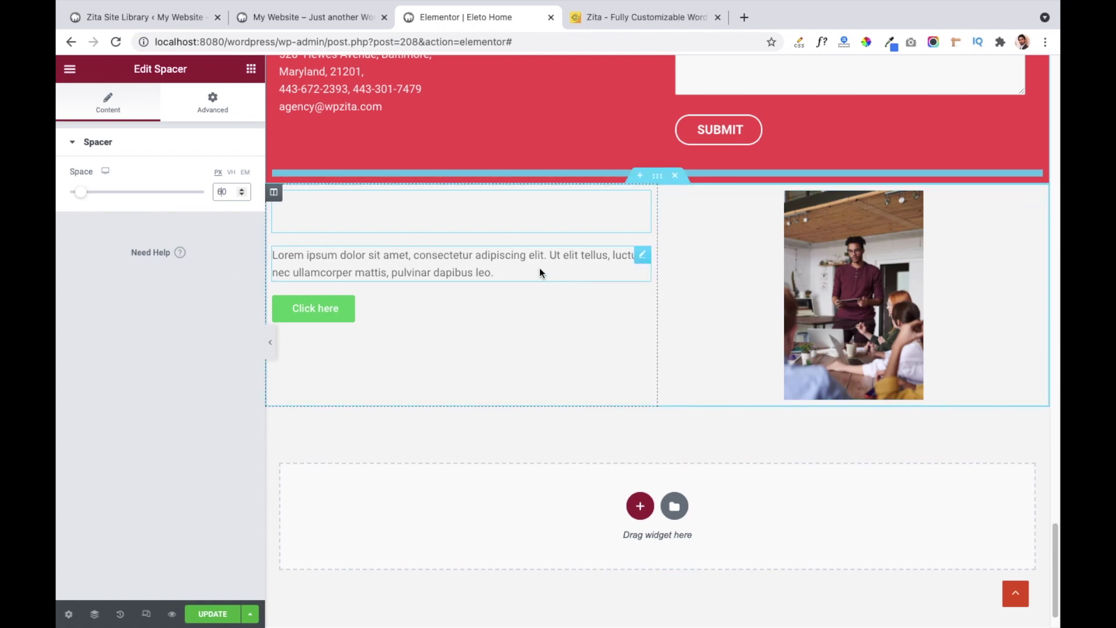
Examine the page's responsive layout in mobile, tablet and desktop views, including the KNOW MORE button in the Who we are section
click(146, 615)
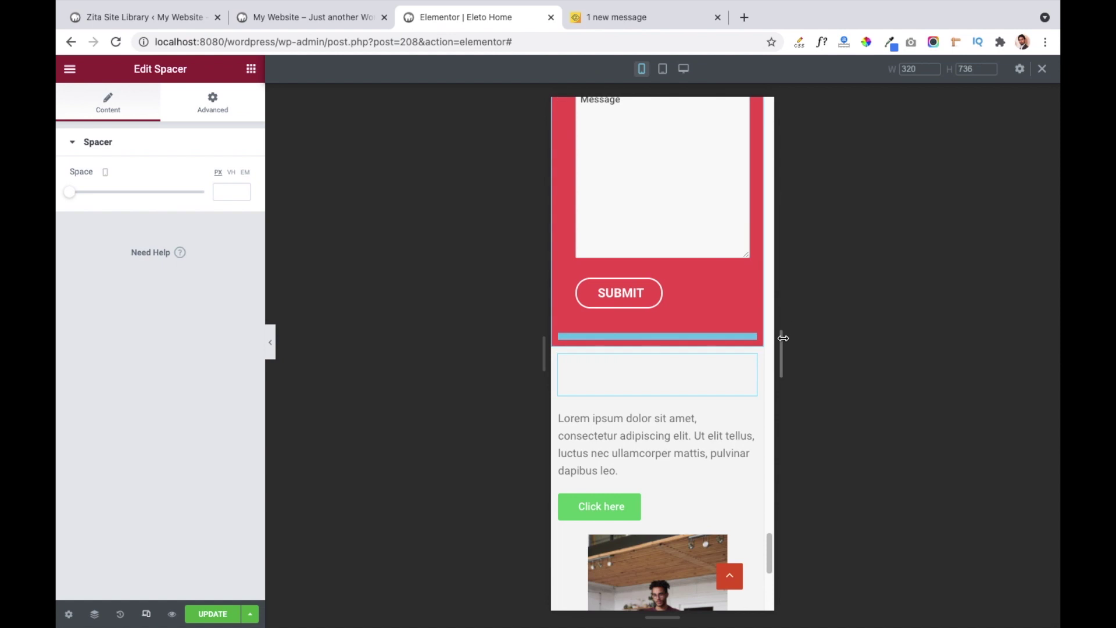
scroll(693, 315, down, 5)
scroll(693, 314, up, 1)
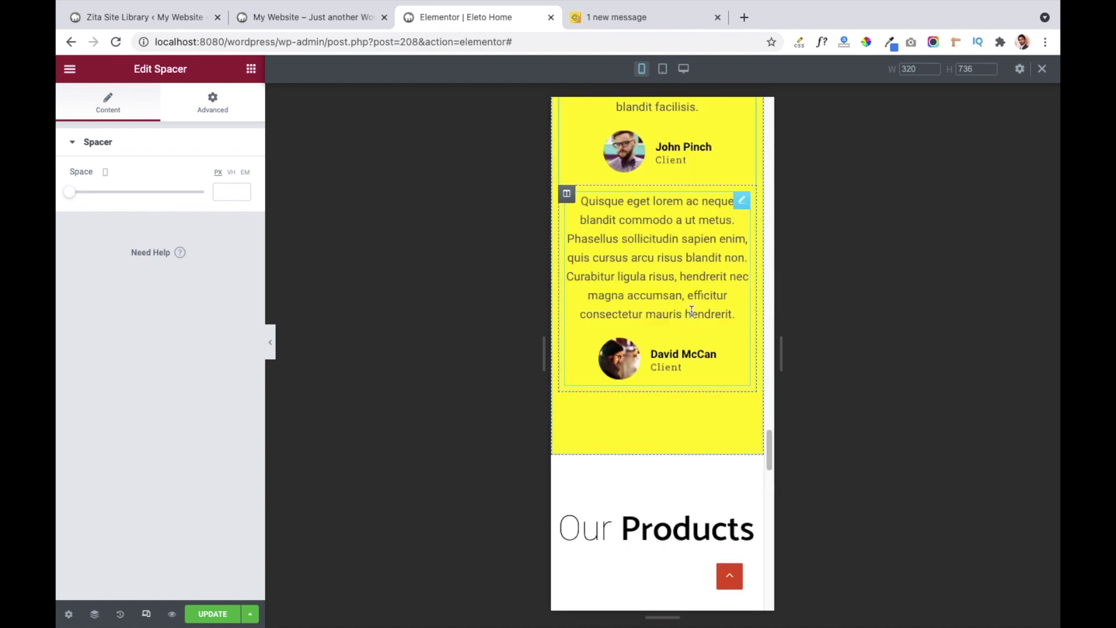
scroll(691, 301, up, 15)
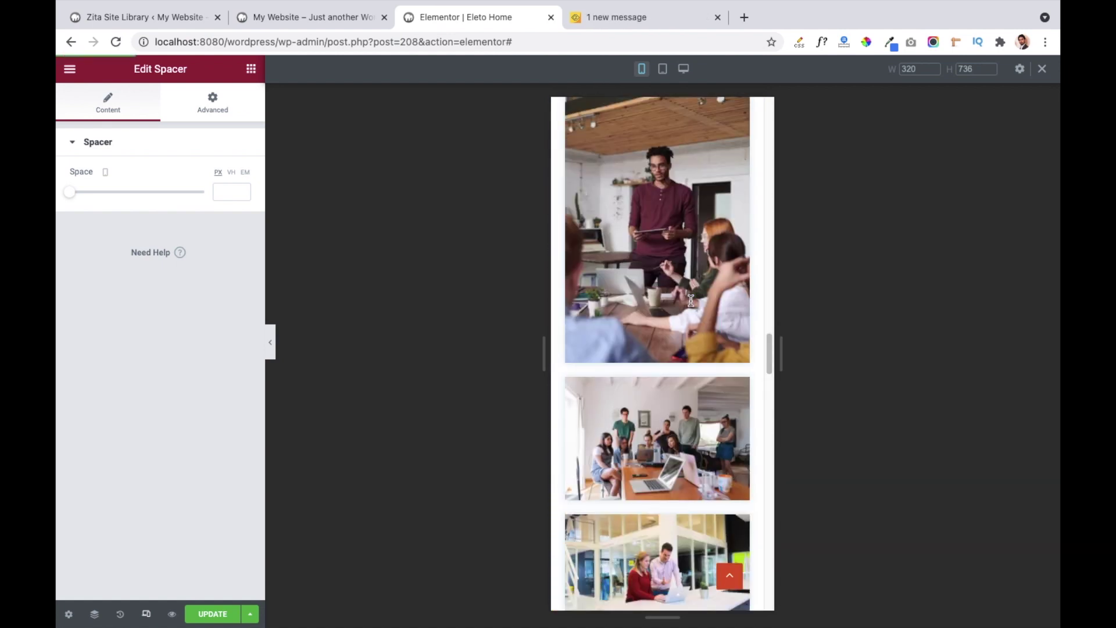
scroll(690, 299, up, 15)
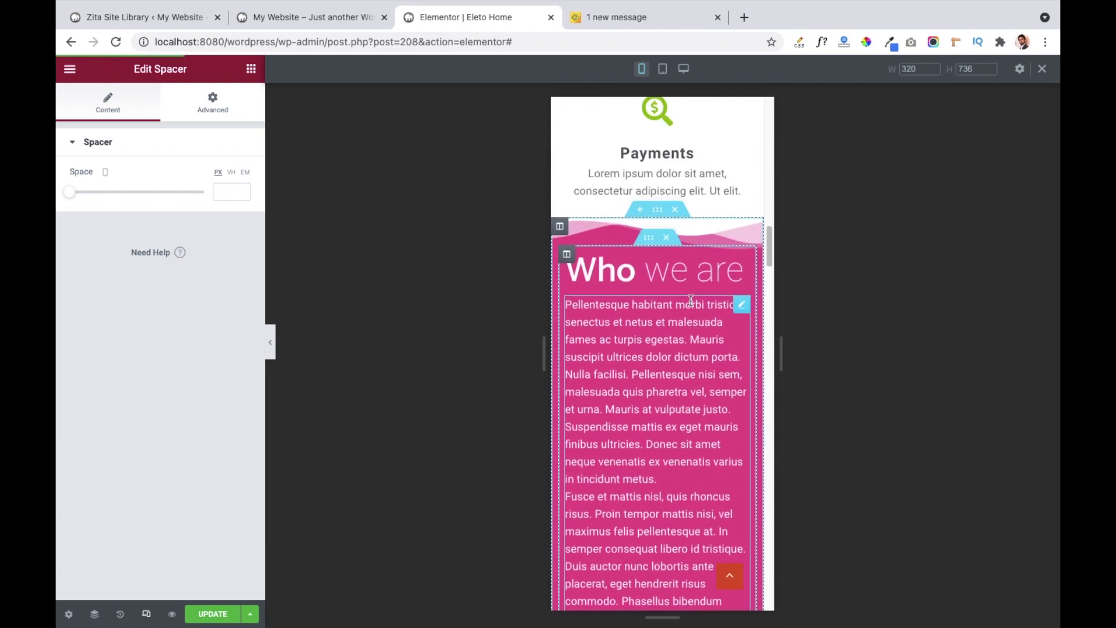
scroll(691, 301, down, 5)
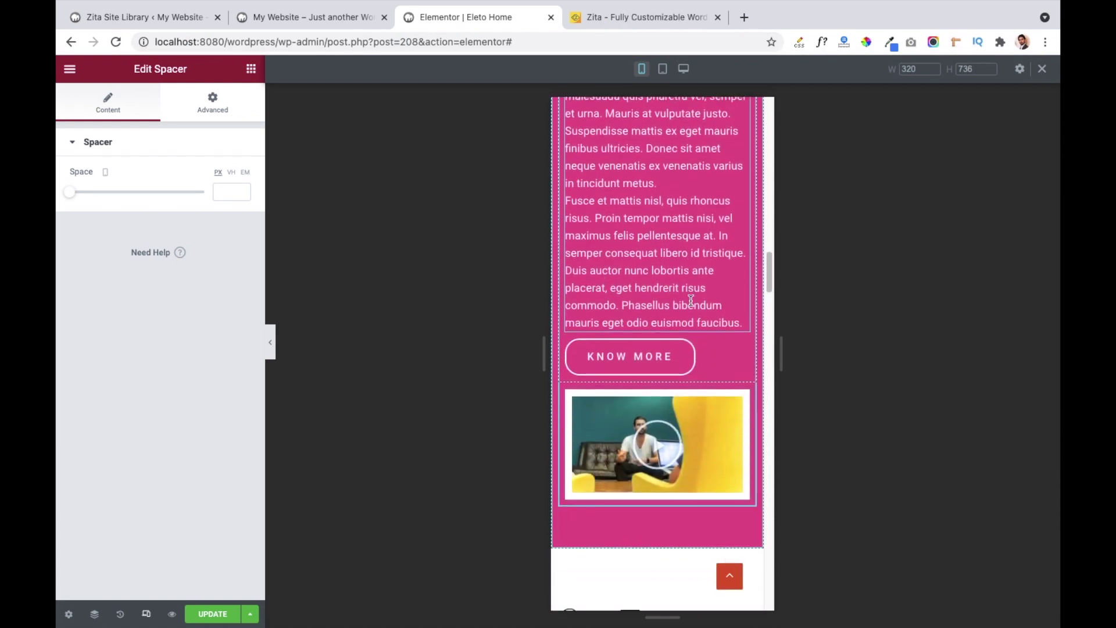
click(673, 366)
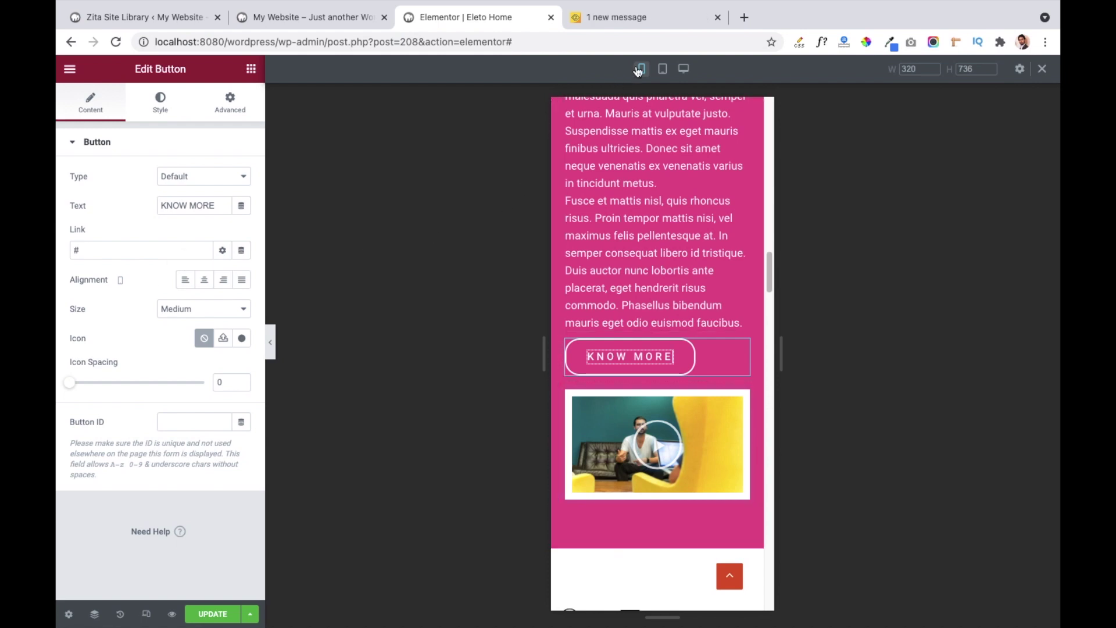
click(663, 70)
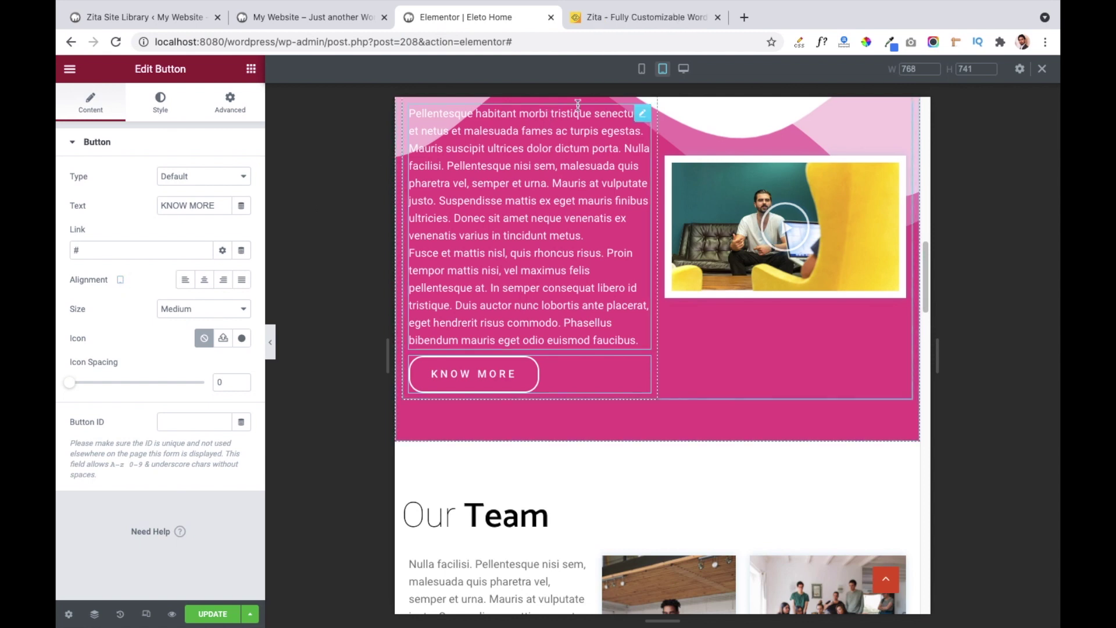
click(684, 70)
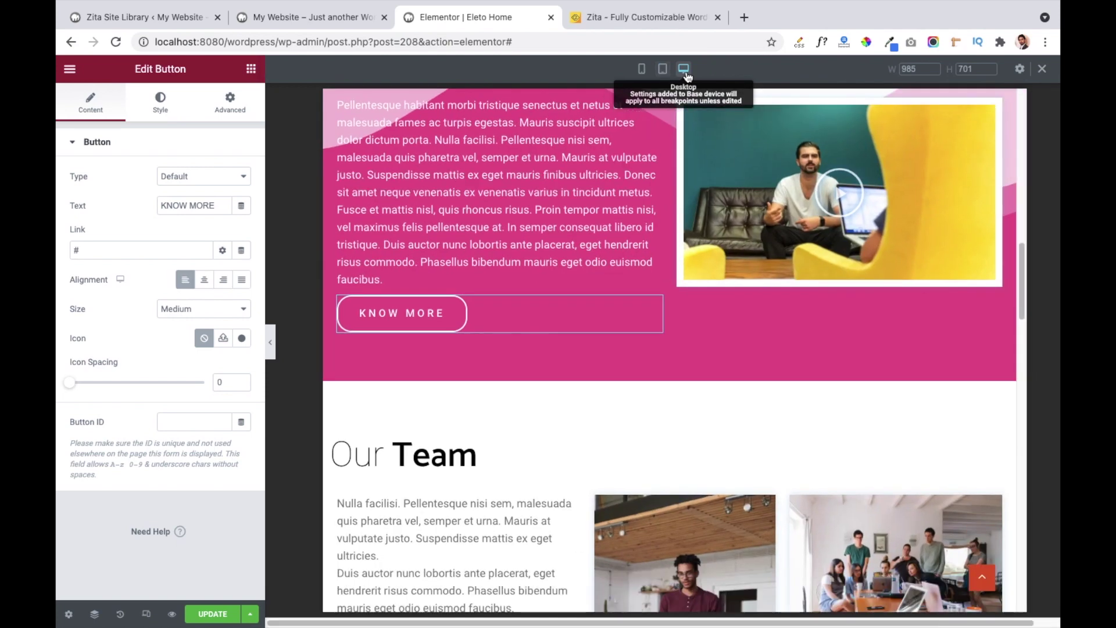